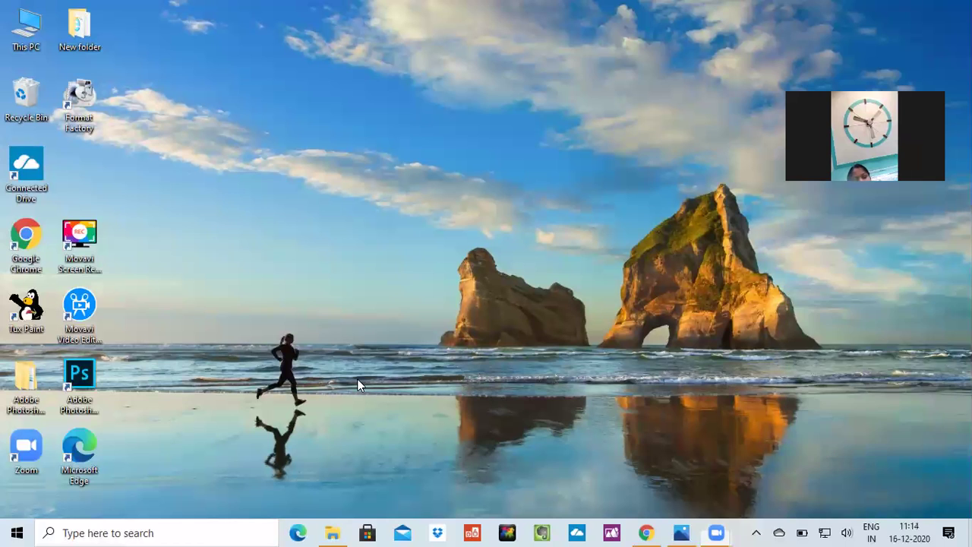
- Launch Microsoft Office Excel 2007 from the Microsoft Office folder in the Start menu
click(16, 530)
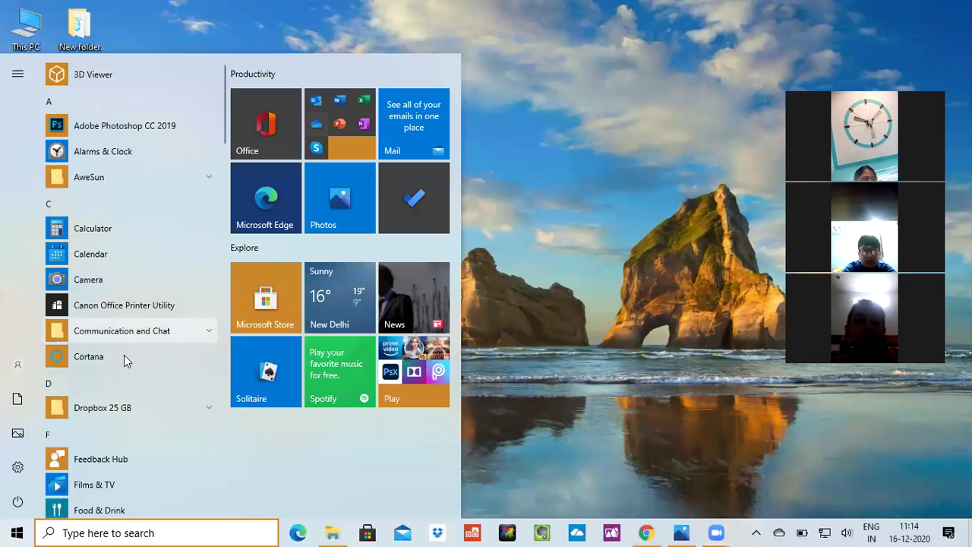
scroll(125, 360, down, 7)
scroll(122, 354, down, 5)
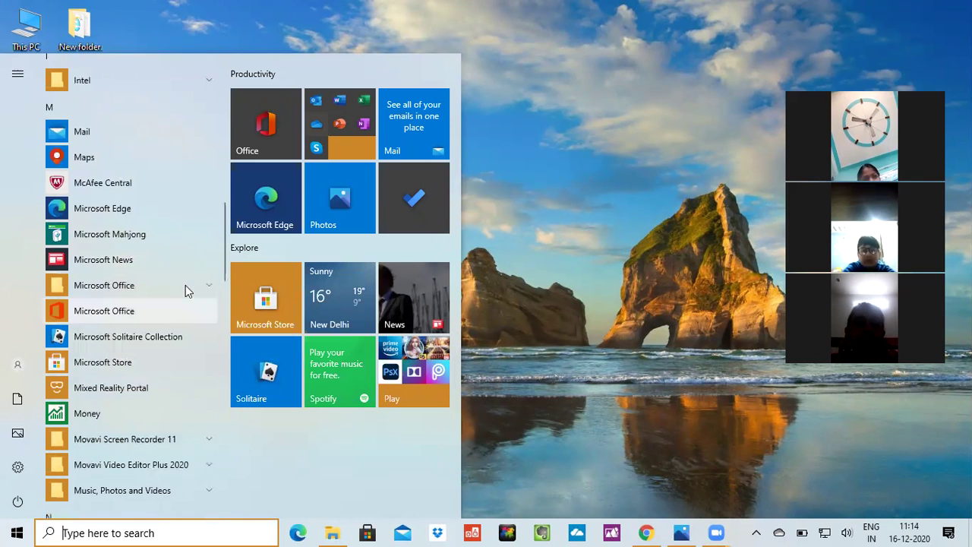
click(196, 288)
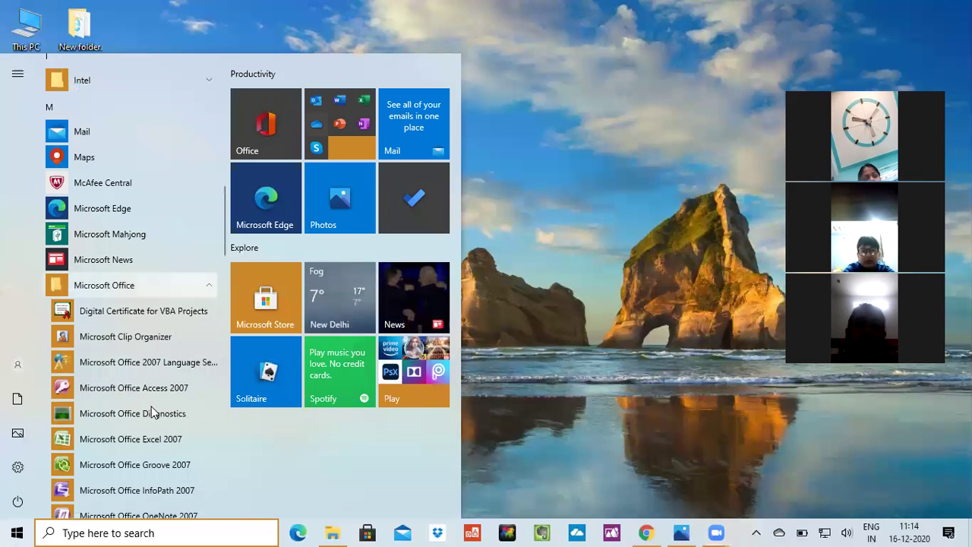
click(156, 439)
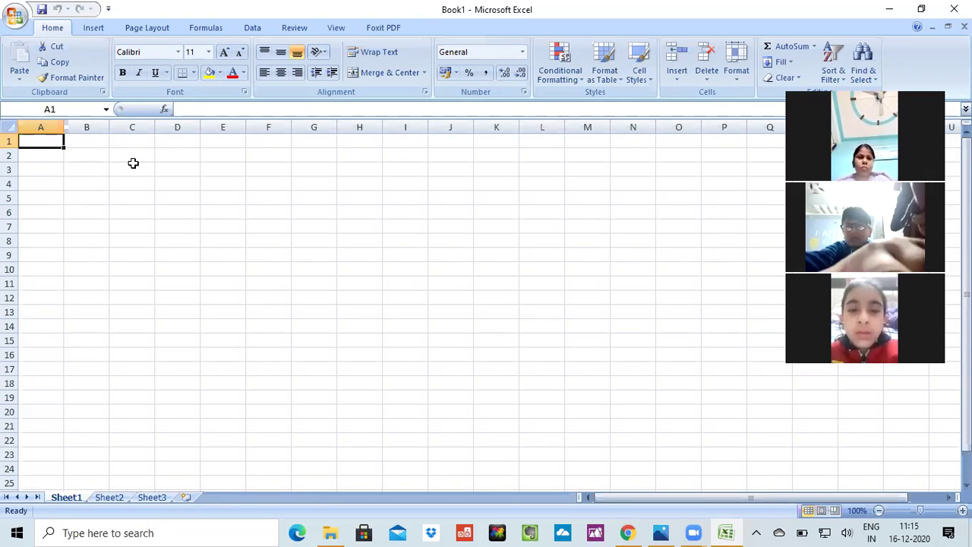
- Enter the title 'Report Card' in C3 and type the student's name in B4
drag(130, 155, 346, 175)
key(Down)
right_click(170, 176)
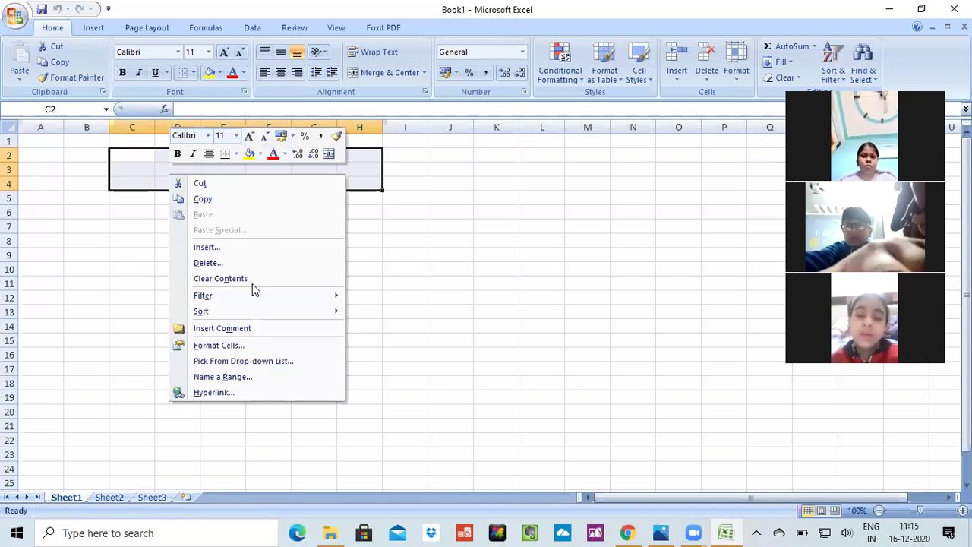
click(121, 190)
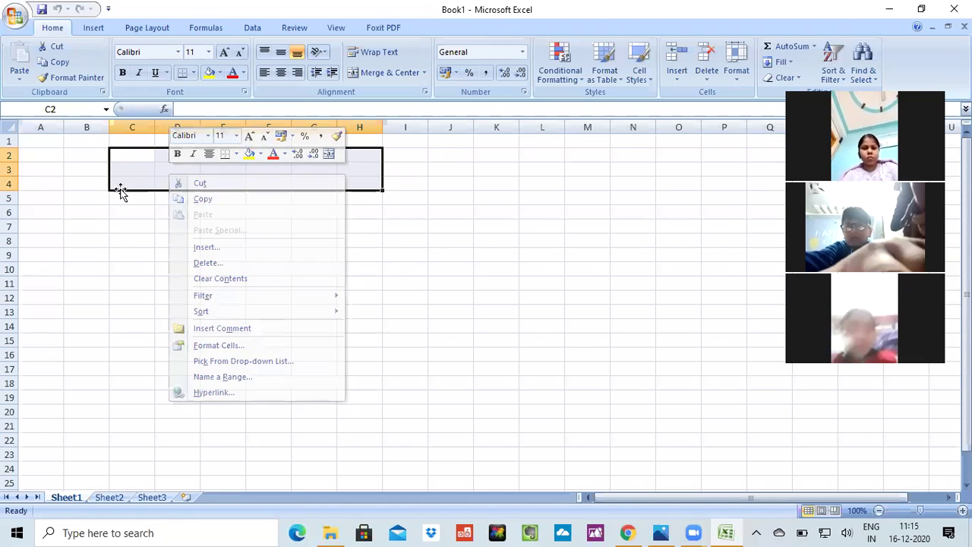
click(132, 169)
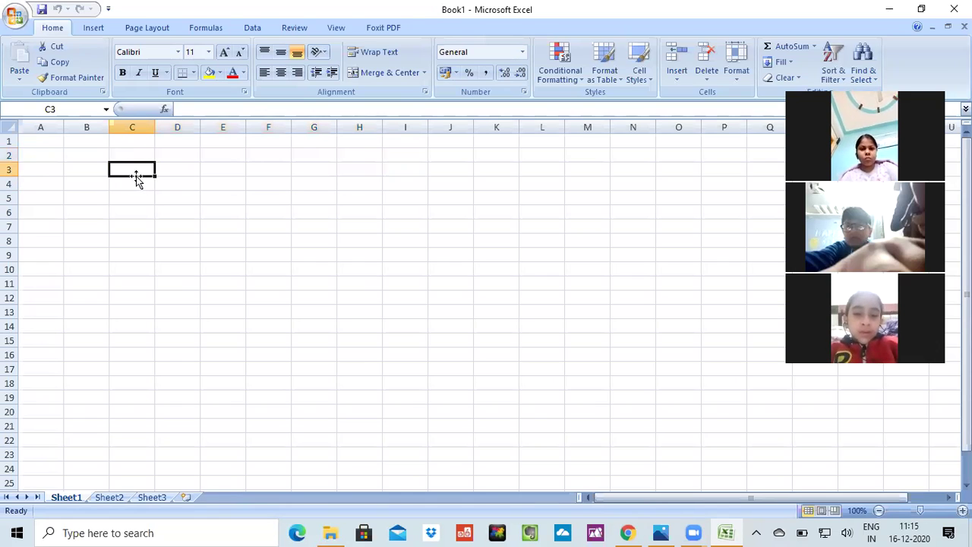
text(Repor)
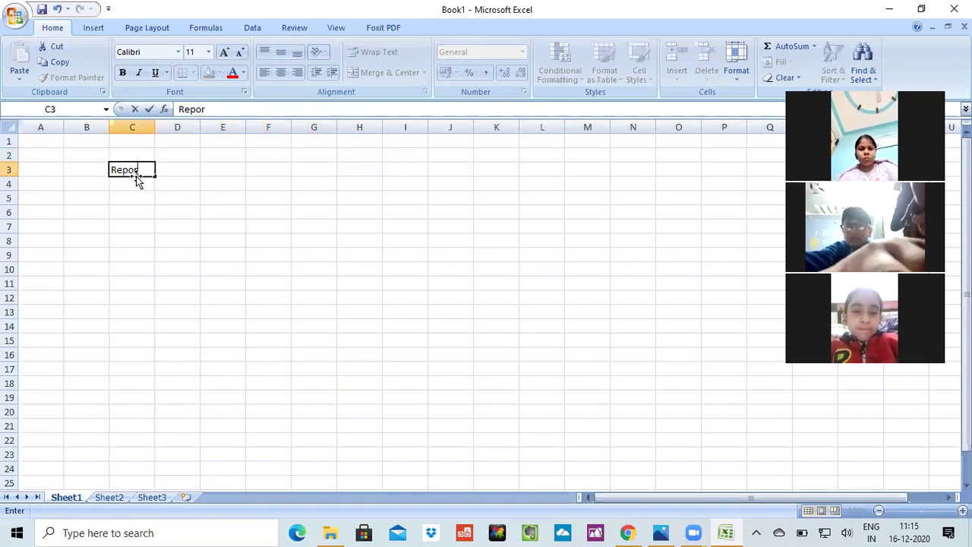
text(t Card)
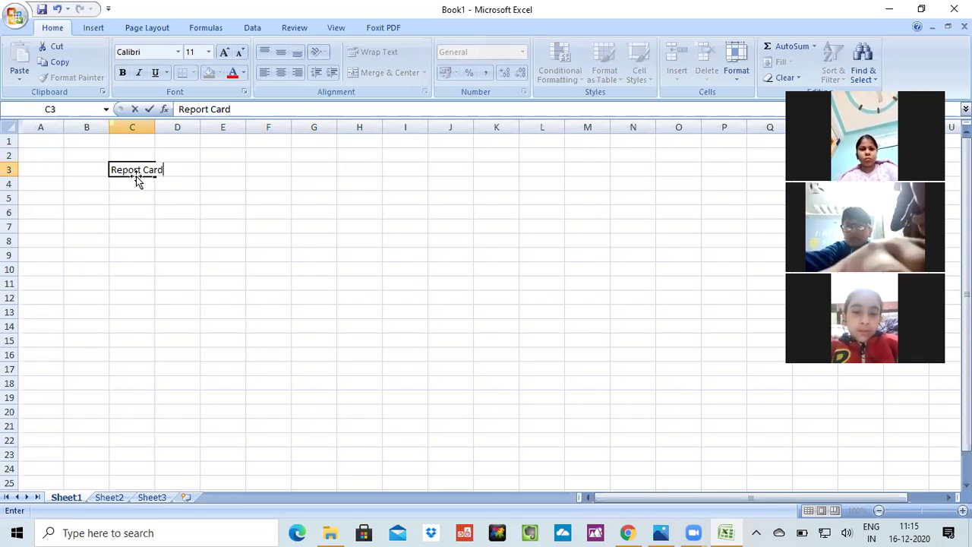
click(91, 184)
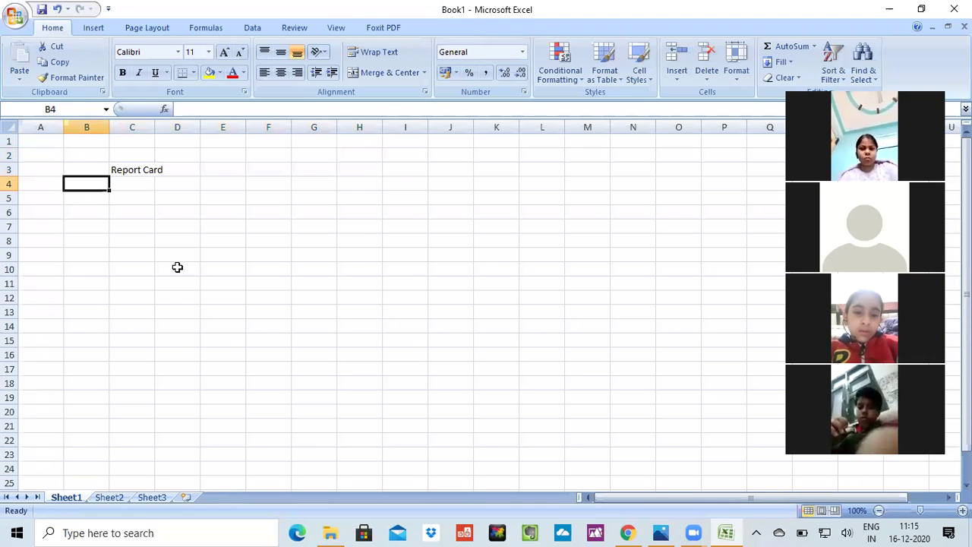
text(Ist)
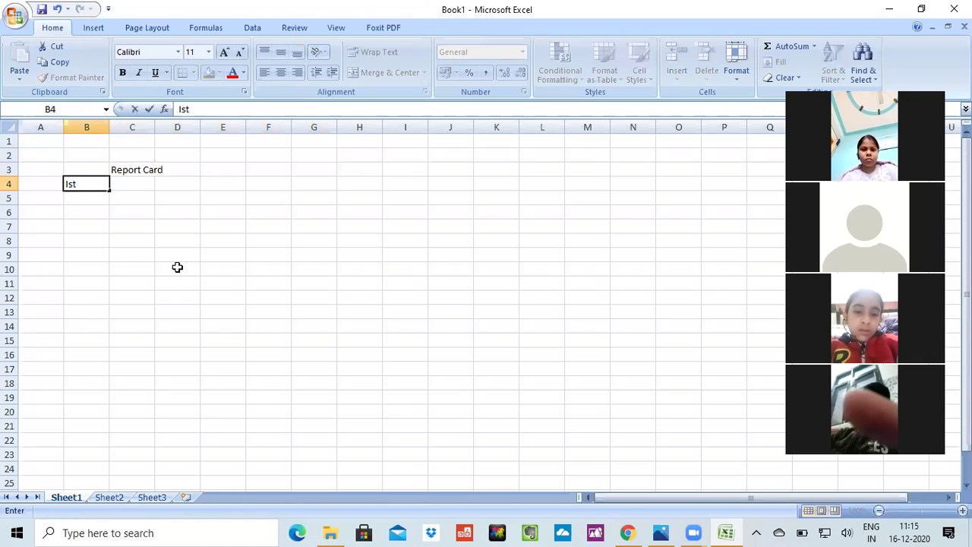
text(hita)
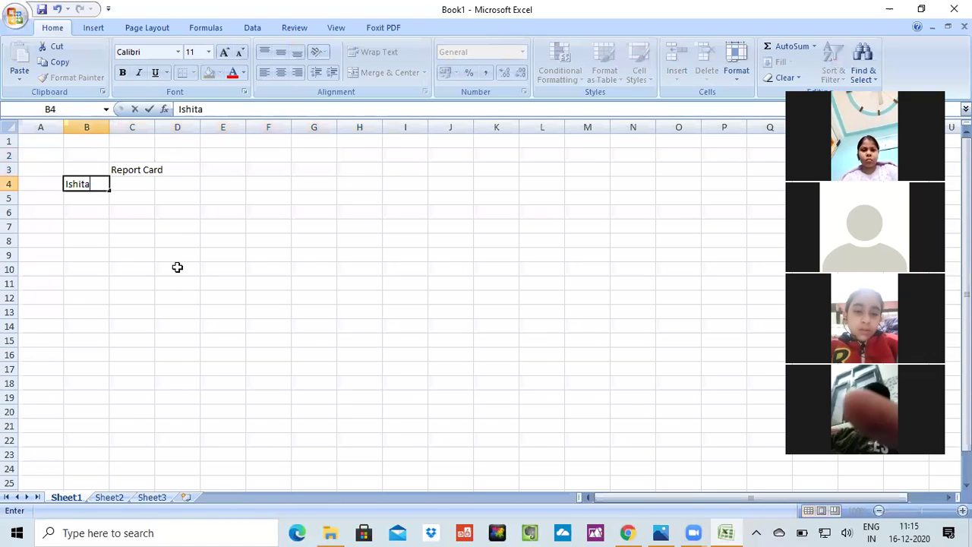
- Type the column headings 'Sub' in B6 and 'Marks' in C6
click(96, 216)
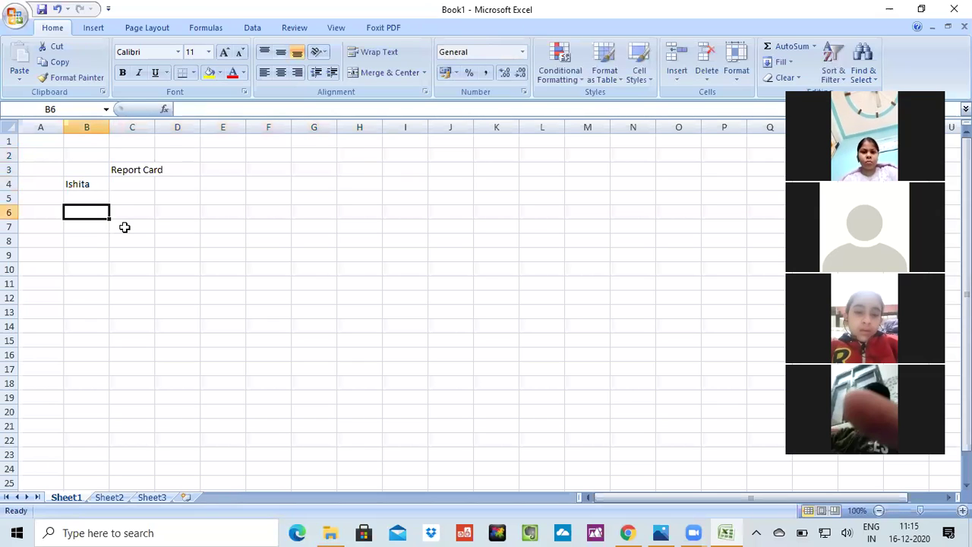
text(Sub)
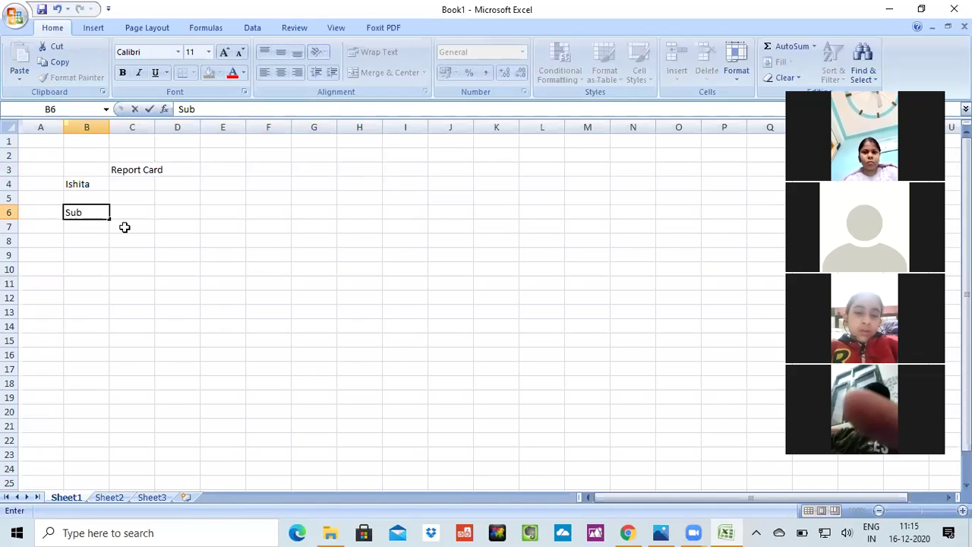
key(Tab)
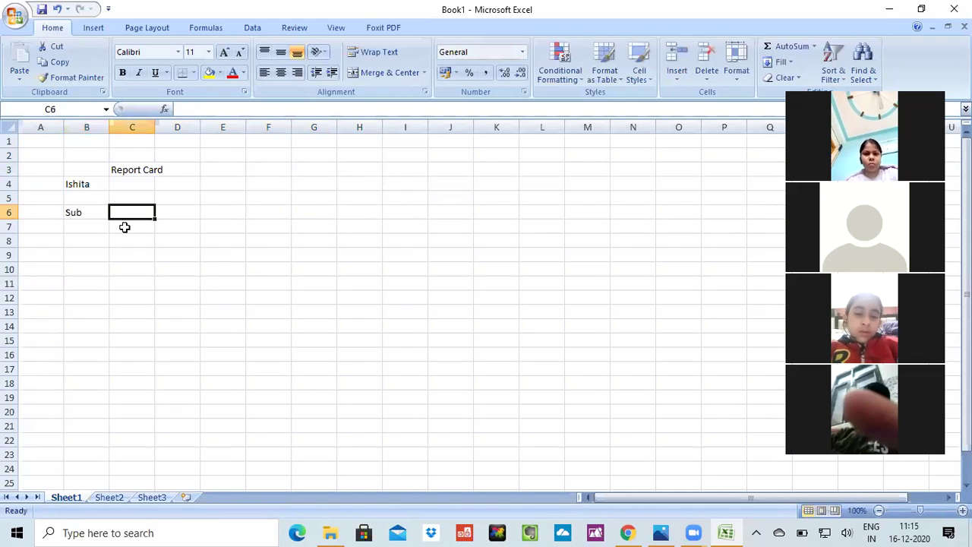
text(Mark)
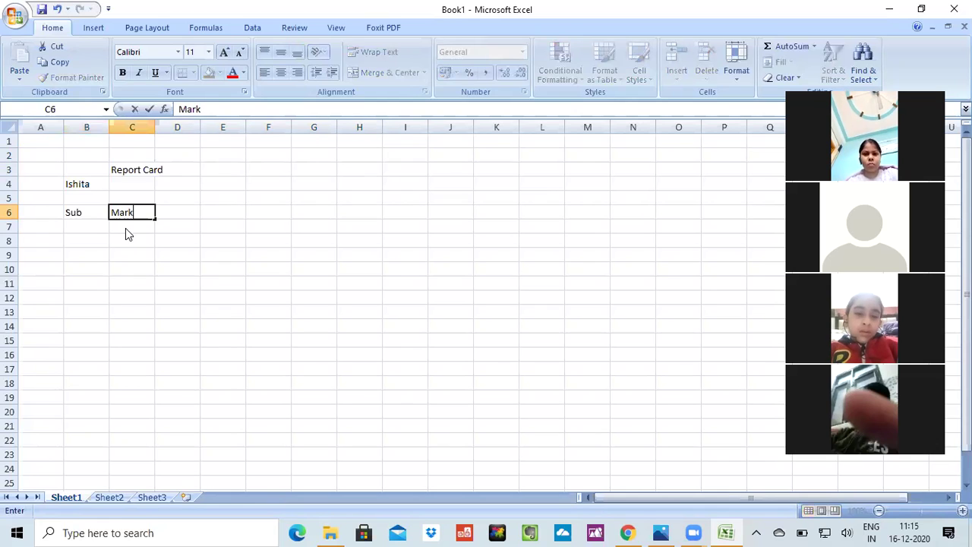
text(s)
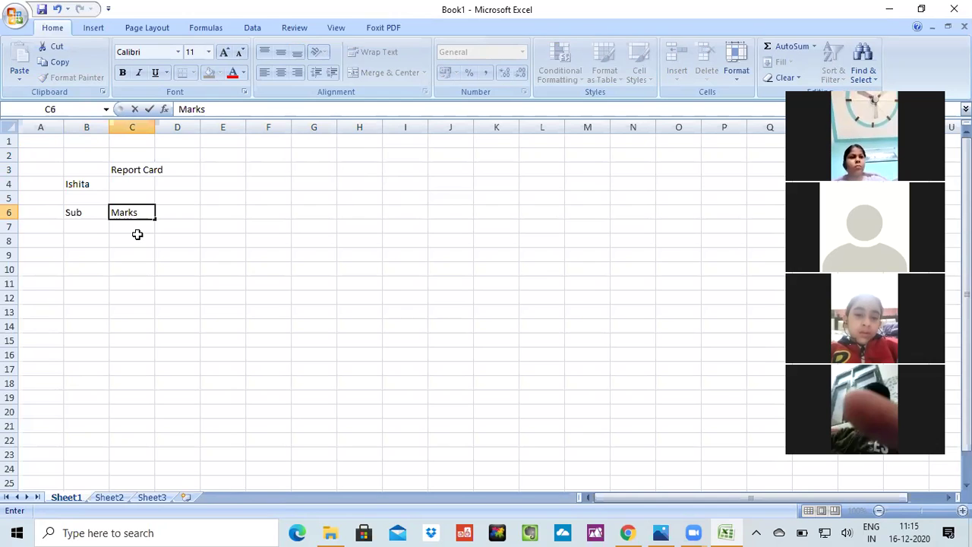
key(Left)
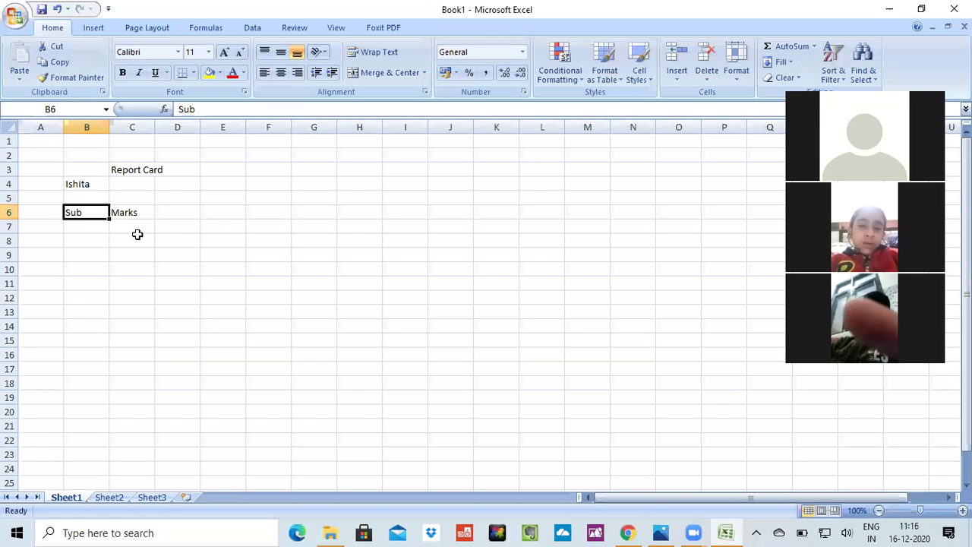
key(Right)
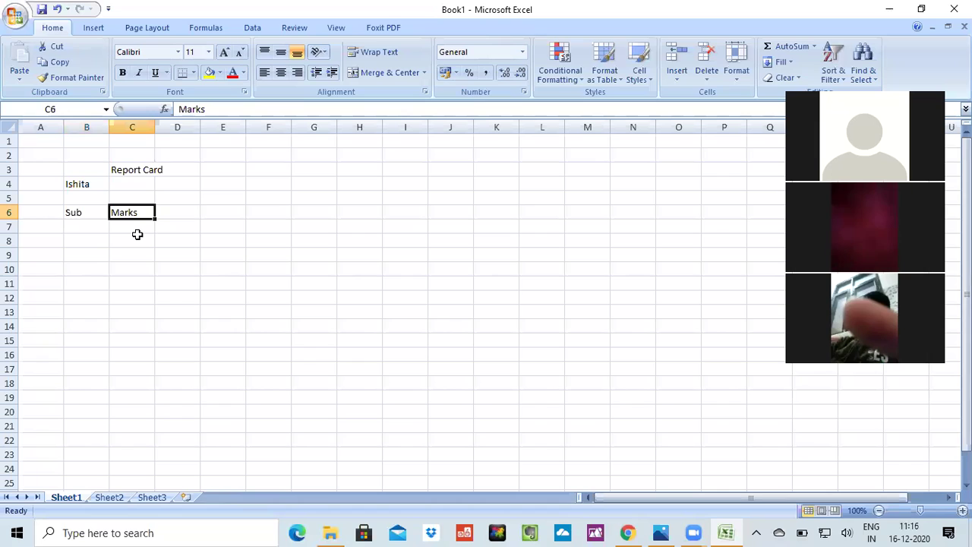
- List the subjects Hindi, English, Maths, ICT, Science and SST in B7 down to B12
key(Return)
key(Left)
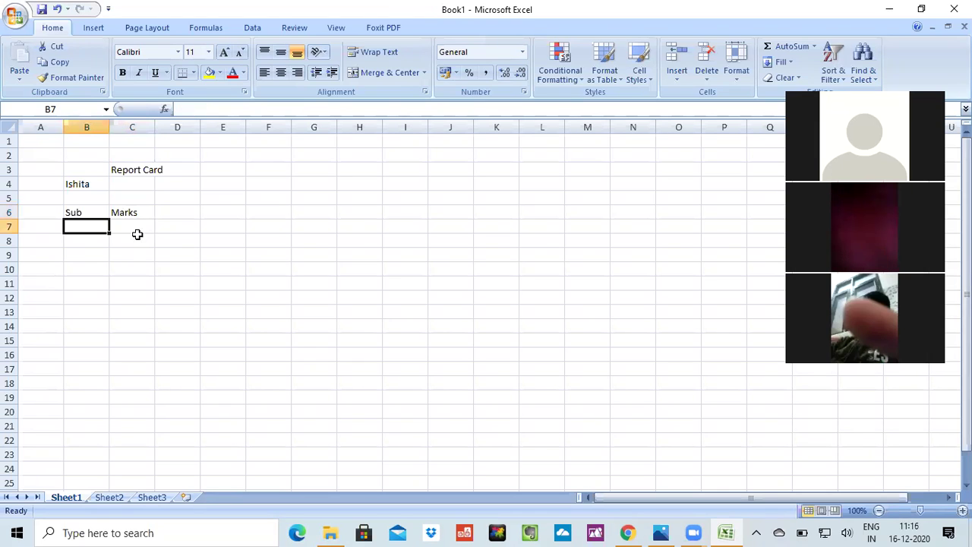
text(Hin)
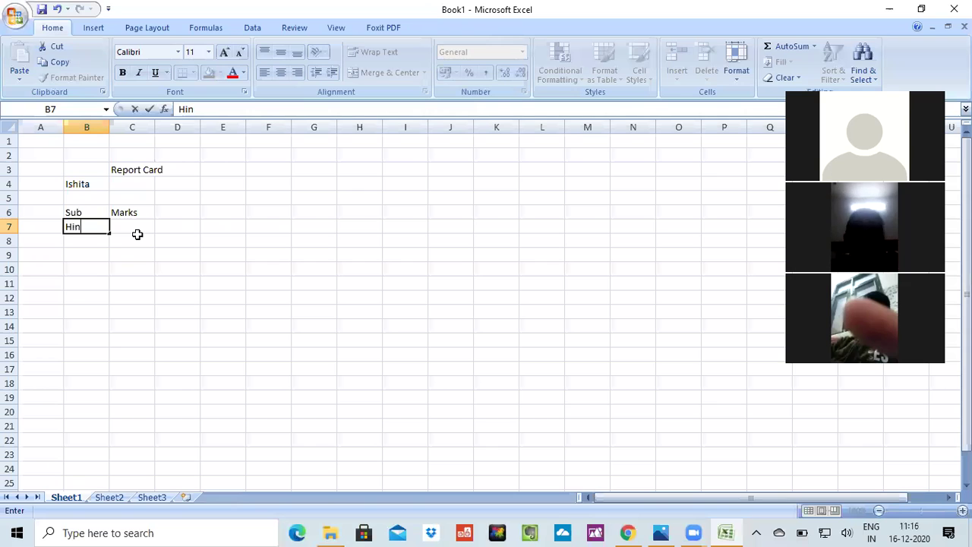
text(di)
key(Return)
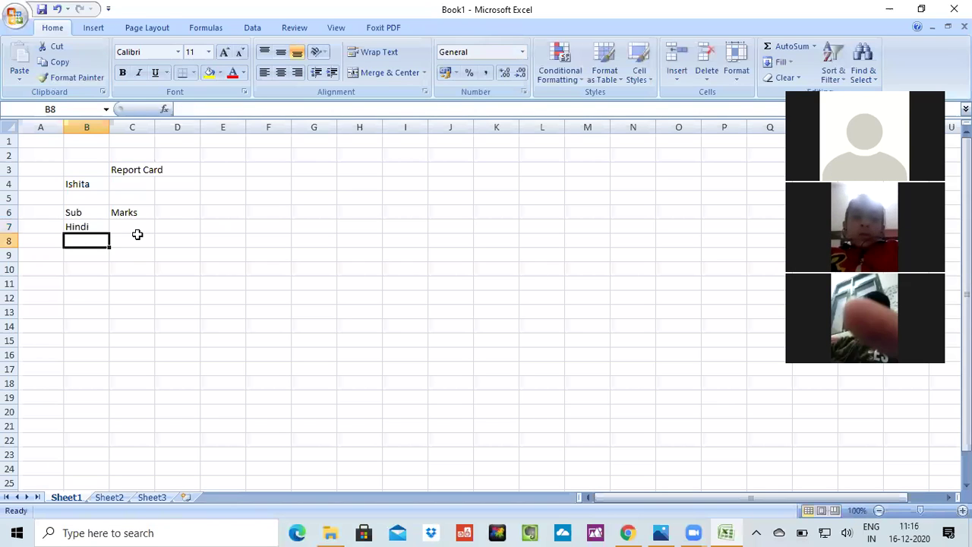
text(English)
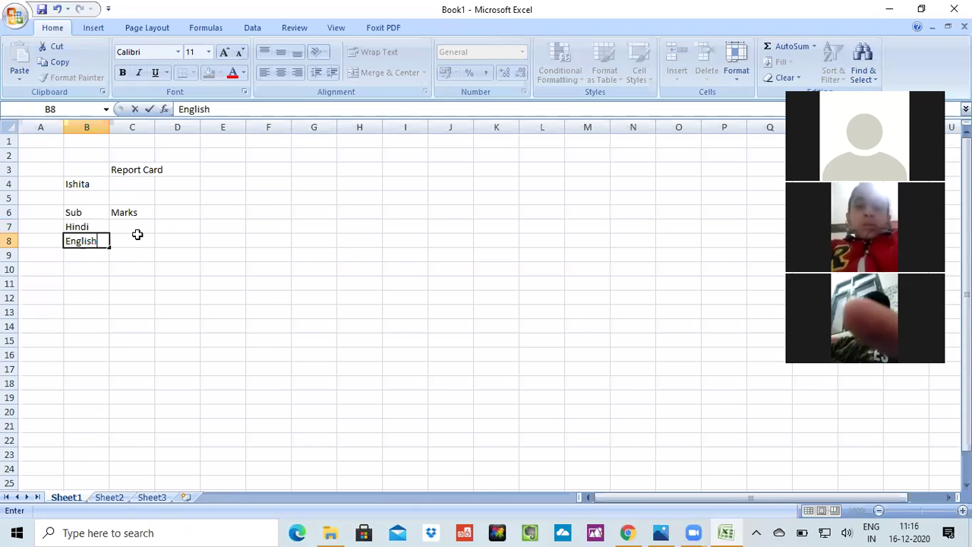
key(Return)
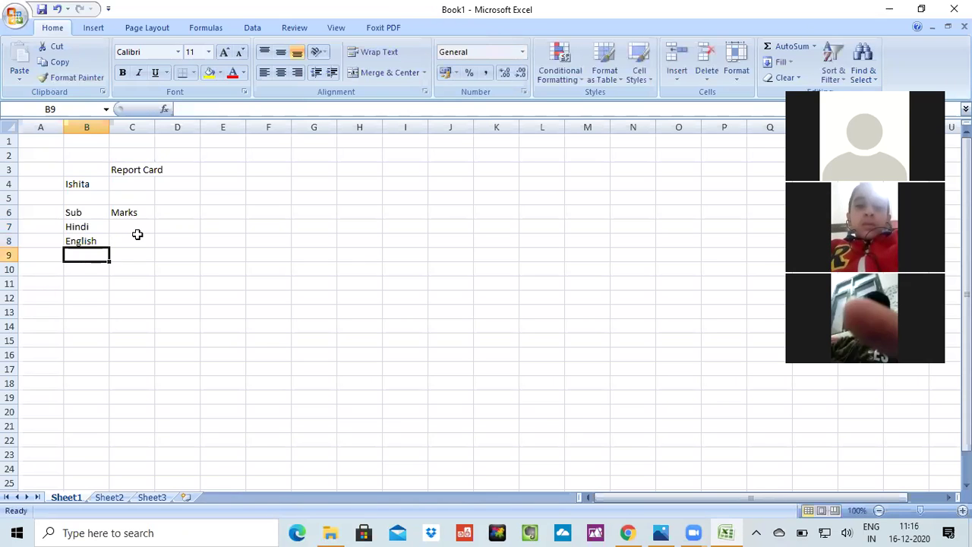
text(Maths)
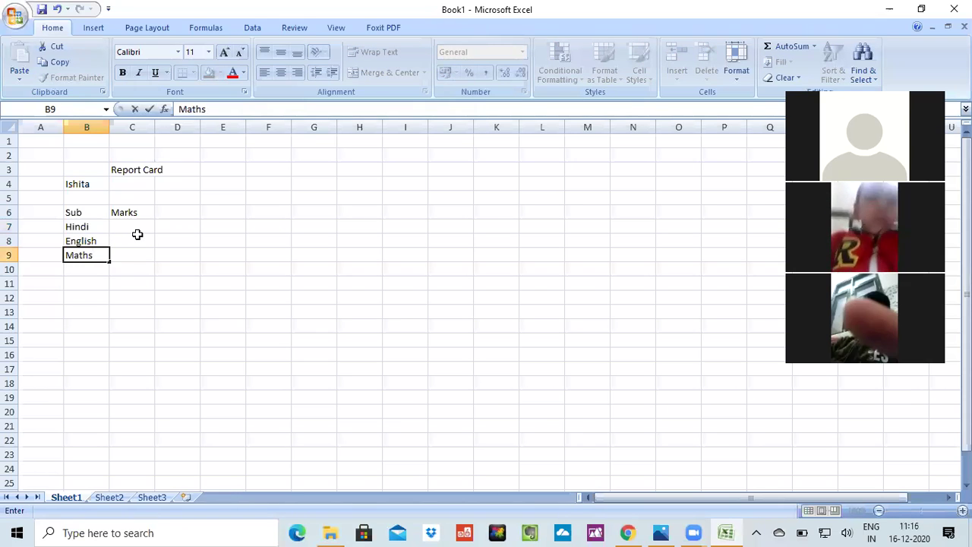
key(Return)
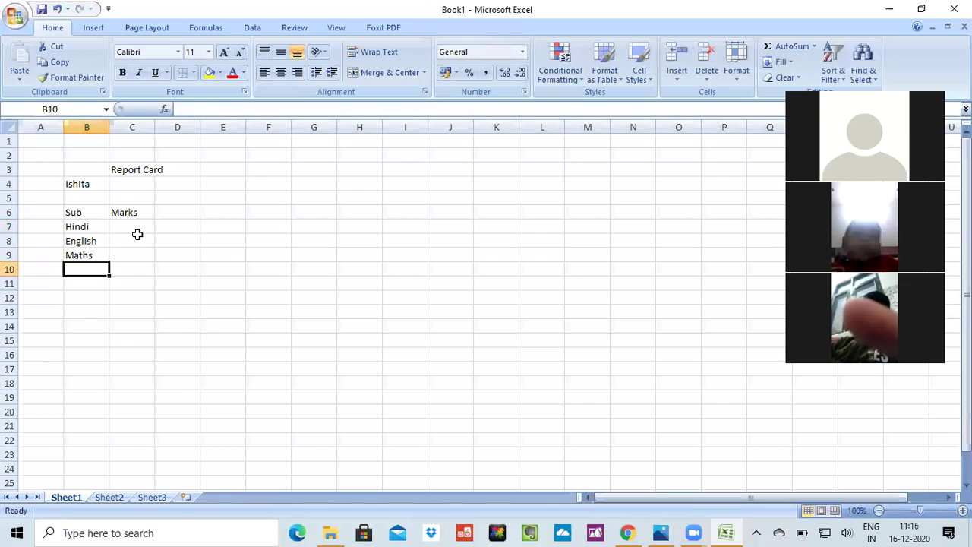
text(ICT)
key(Return)
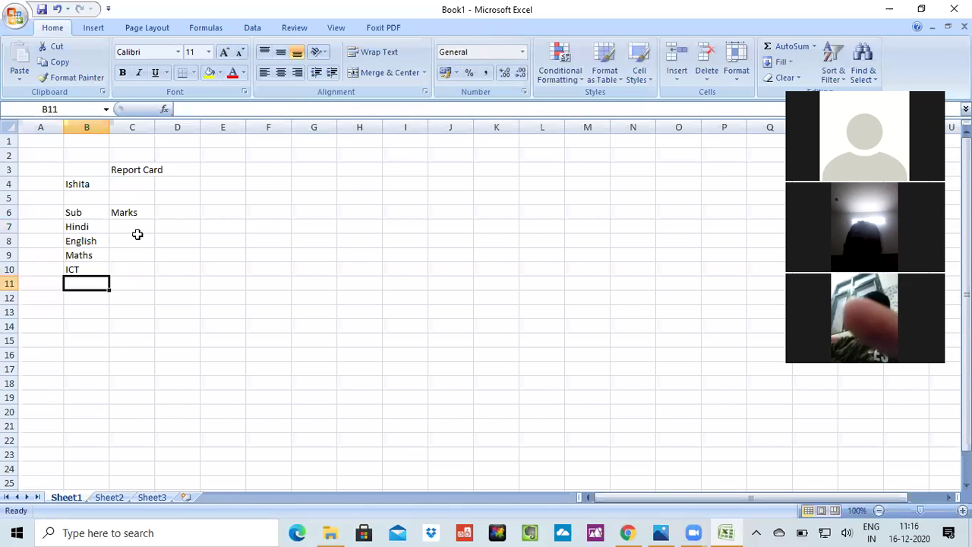
text(Scien)
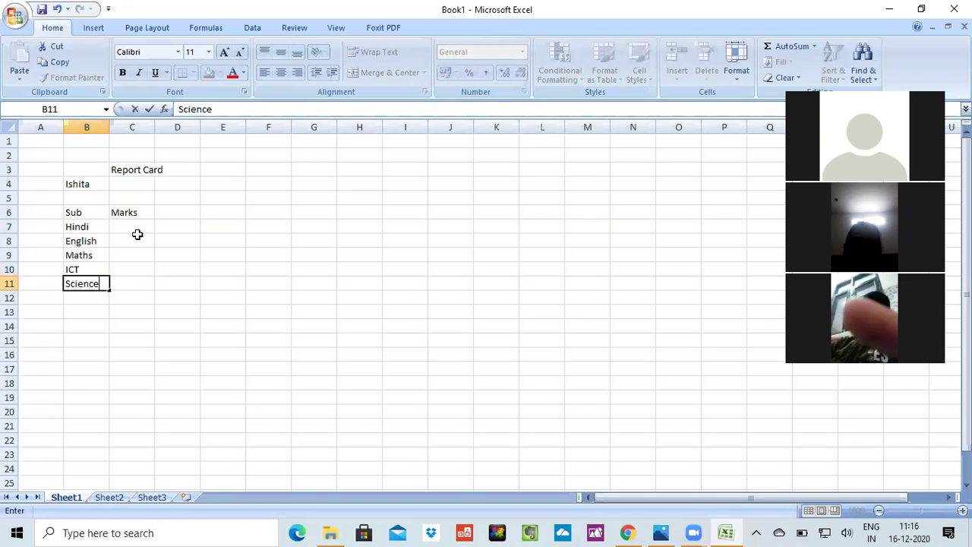
text(ce)
key(Return)
text(SST)
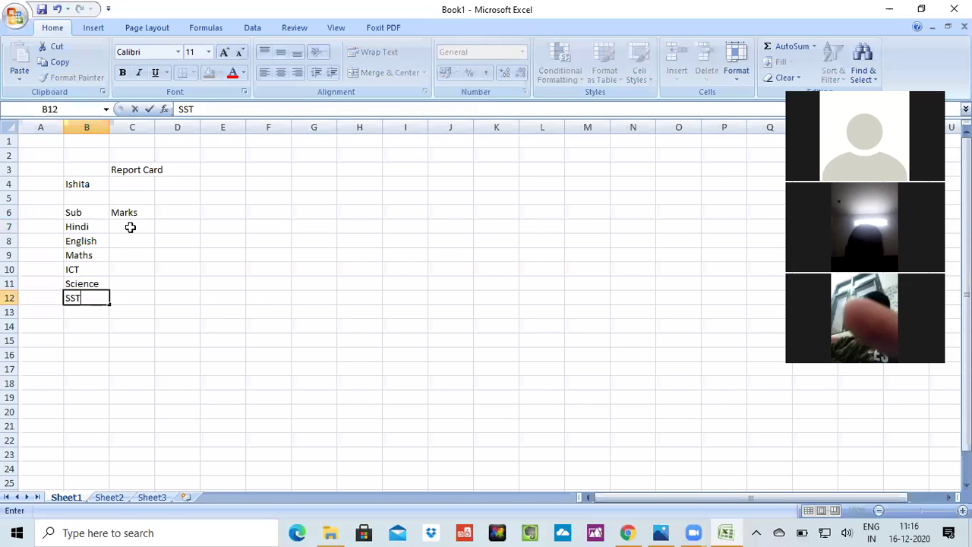
- Add the 'Max marks' heading in cell D6
click(129, 226)
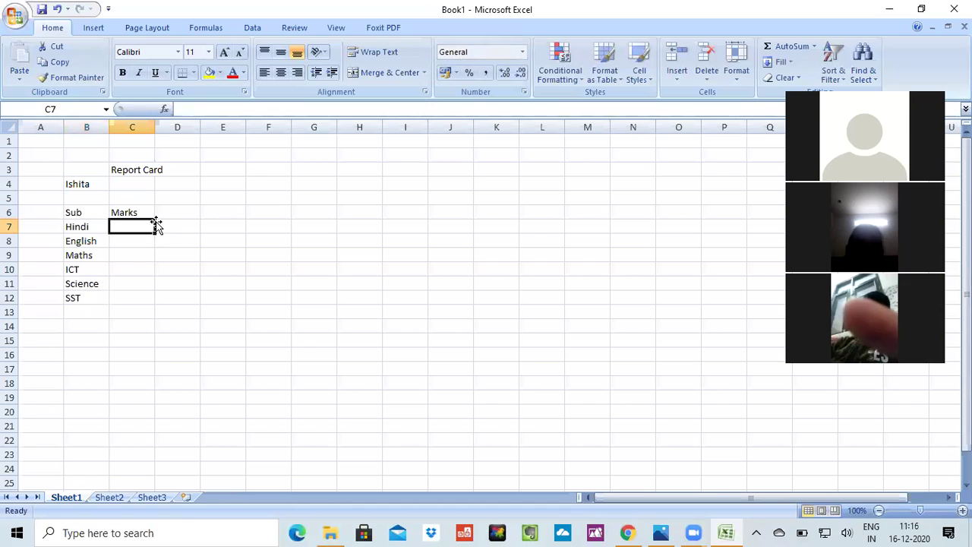
click(168, 212)
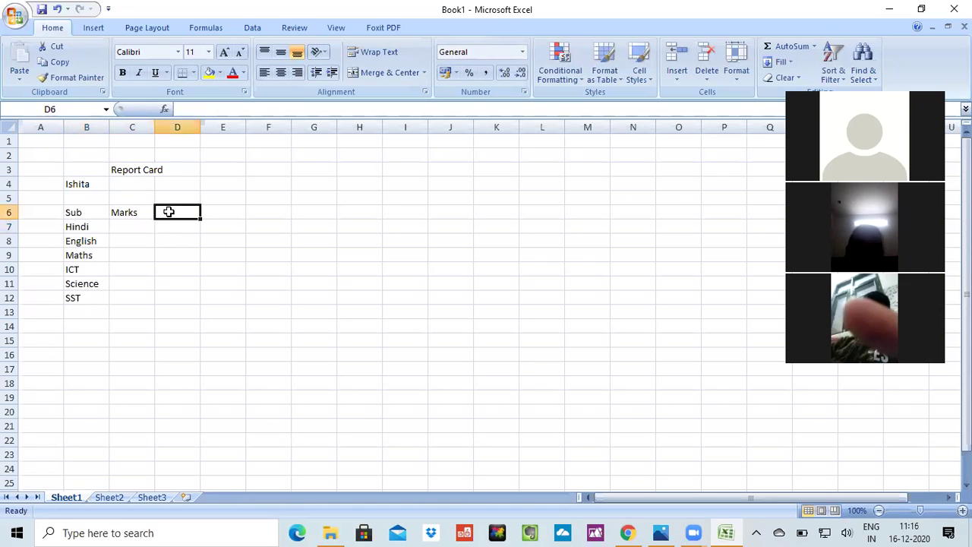
text(Max)
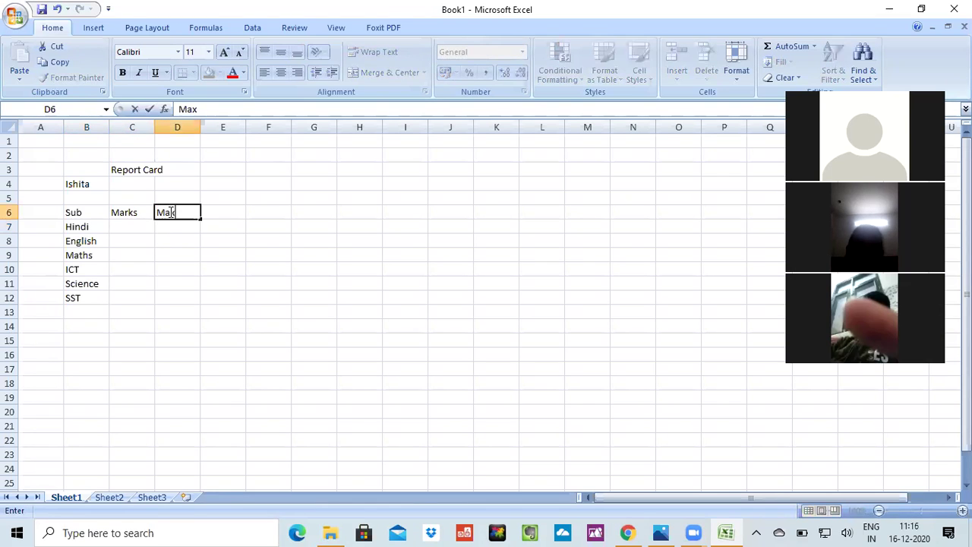
text( marks)
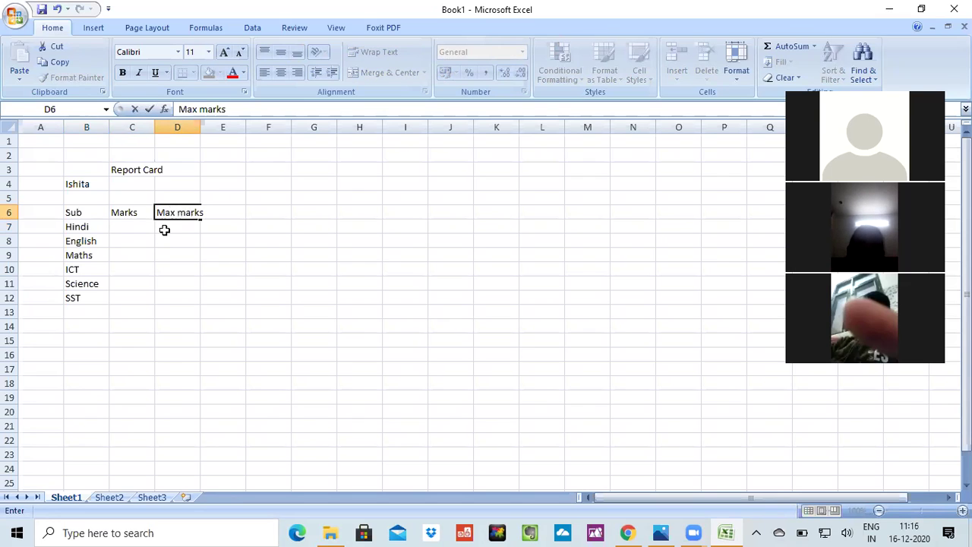
click(123, 226)
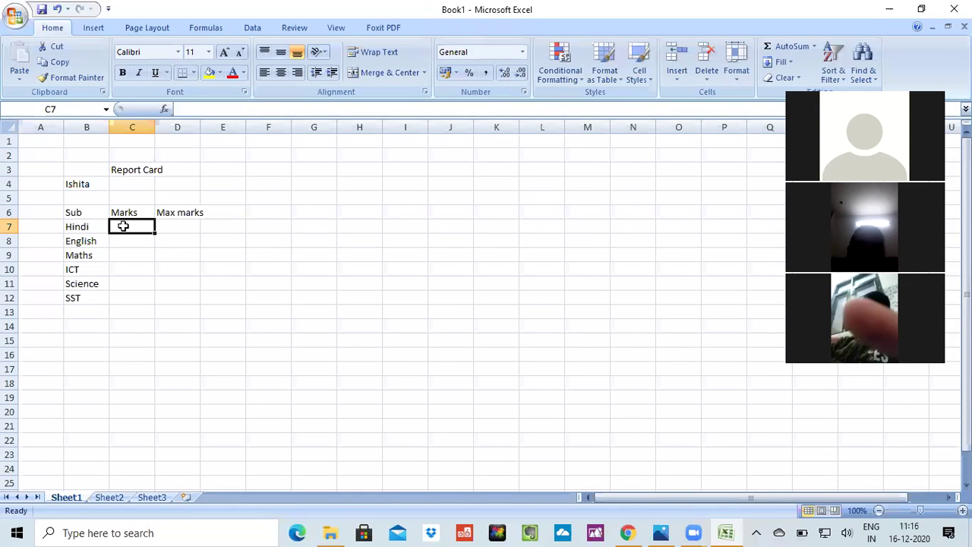
- Enter marks 9, 6, 8, 10, 8, 7.5 in C7:C12 and begin typing 10 in D7
text(9)
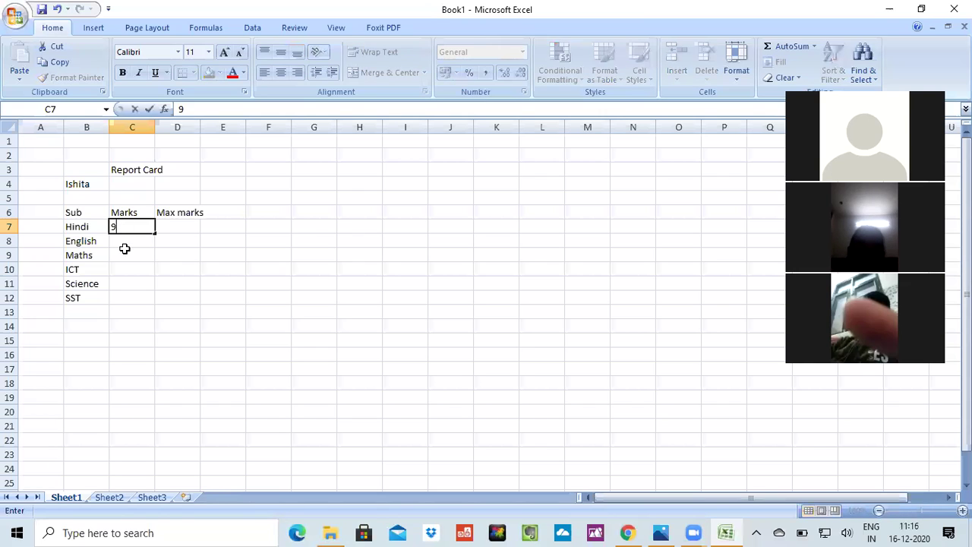
click(126, 243)
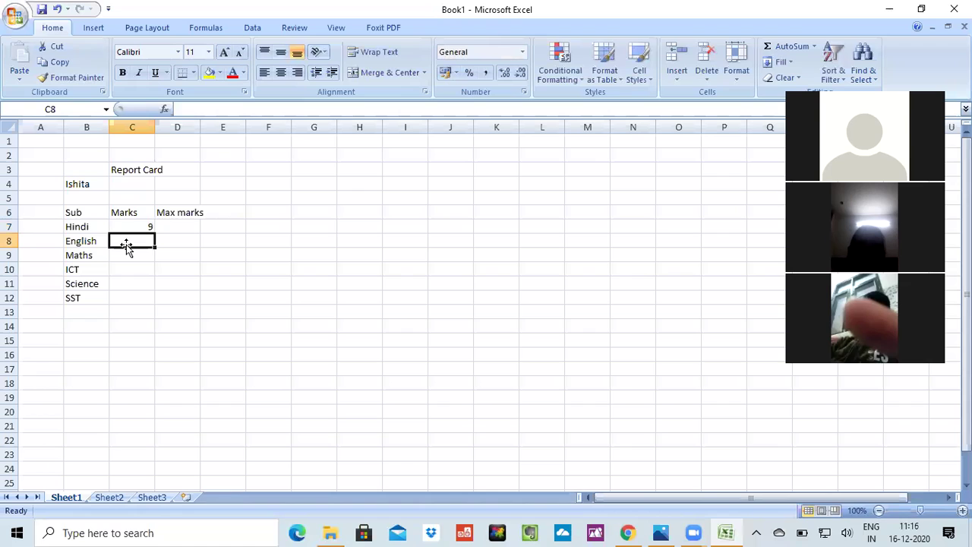
text(6)
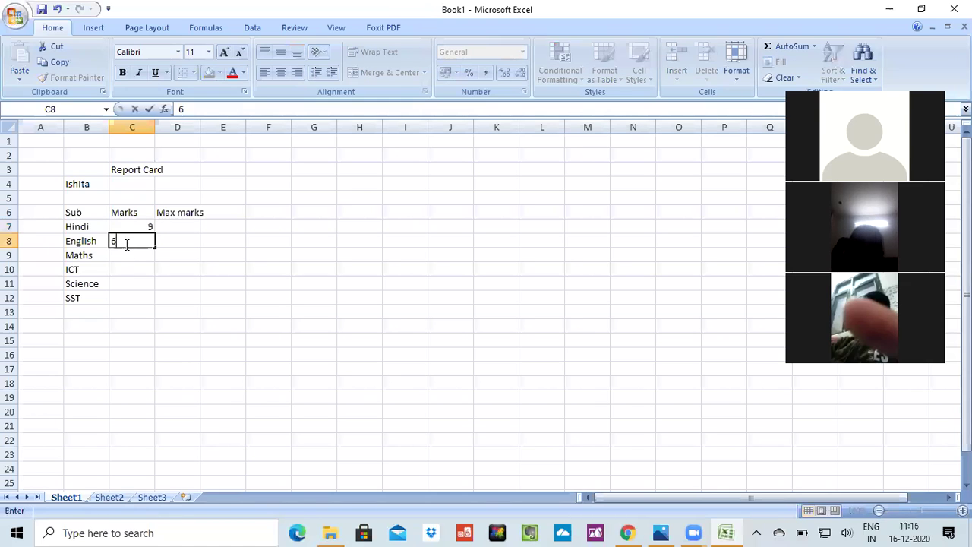
click(128, 255)
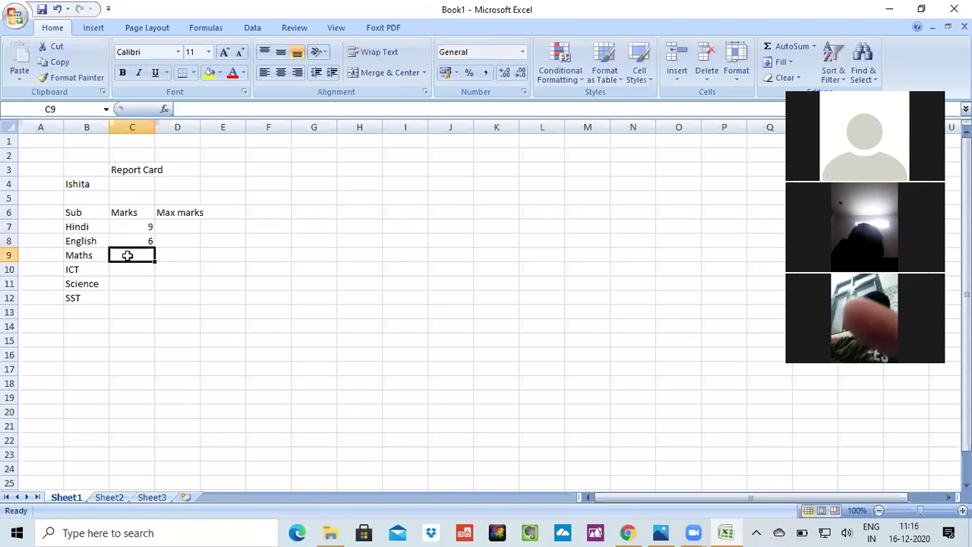
text(8)
click(129, 275)
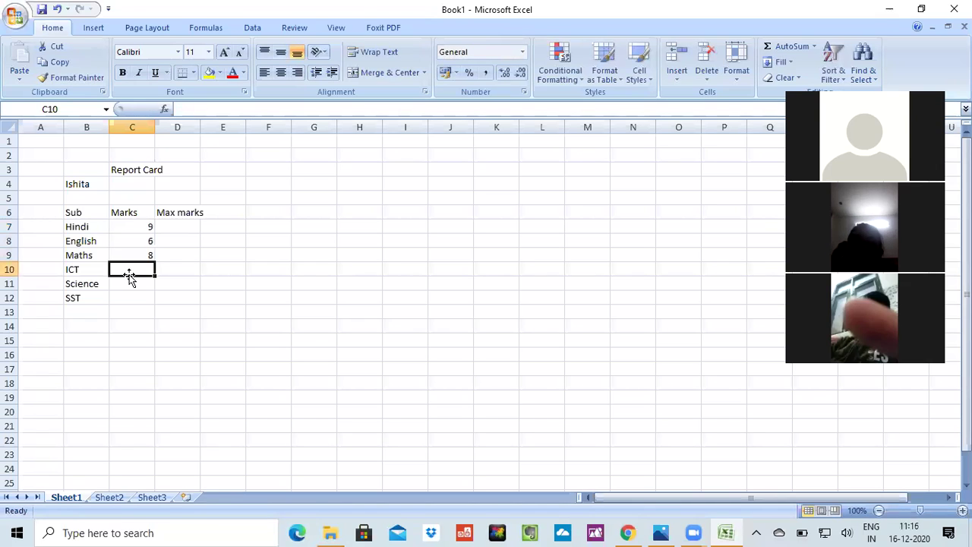
text(10)
click(139, 291)
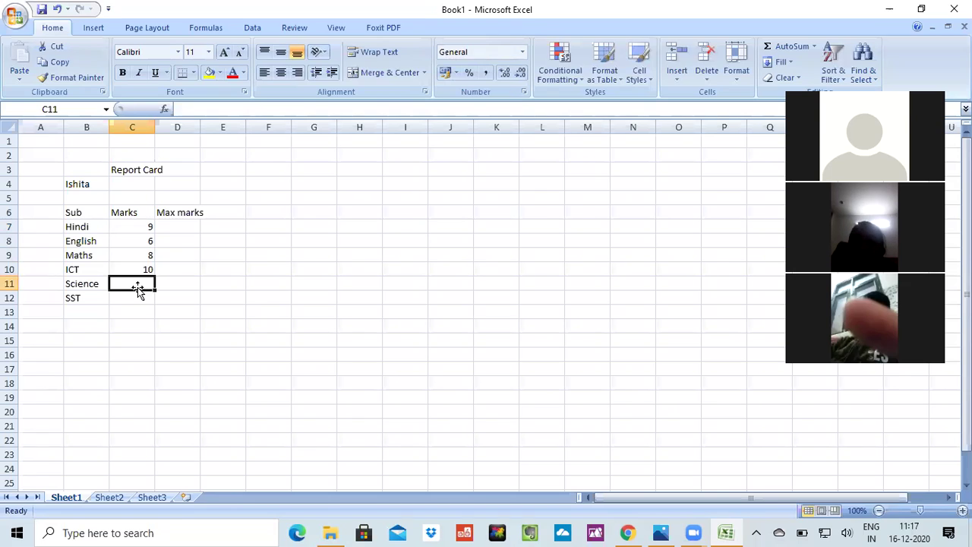
text(8)
click(133, 297)
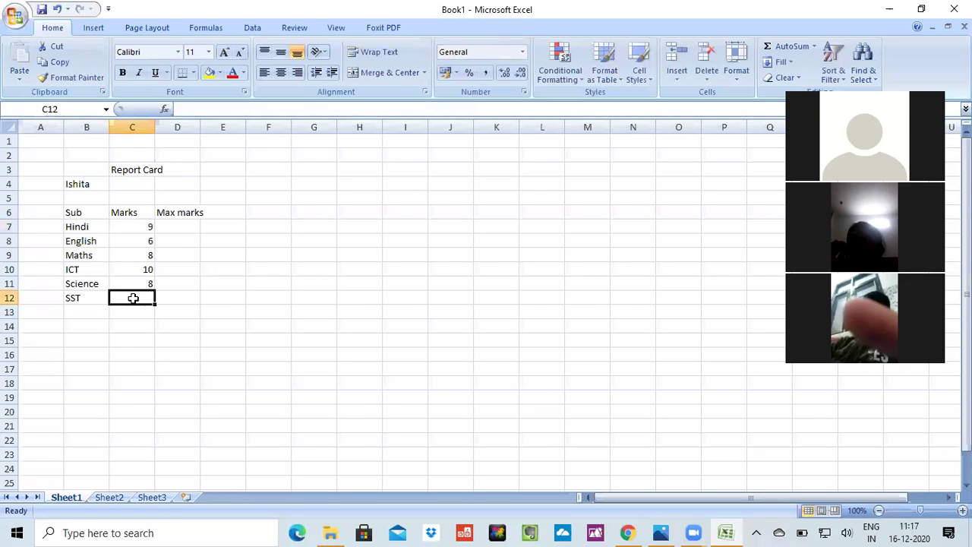
text(7.5)
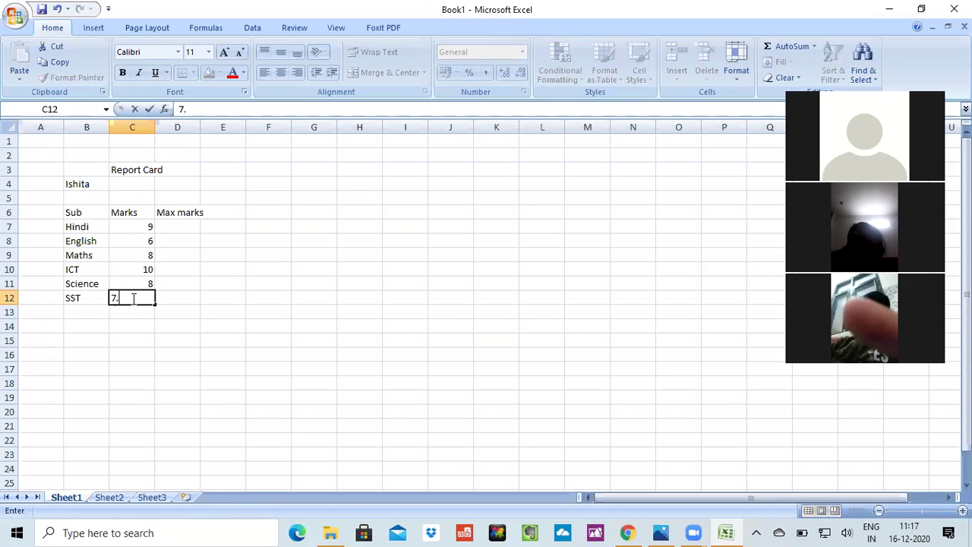
click(186, 226)
text(10)
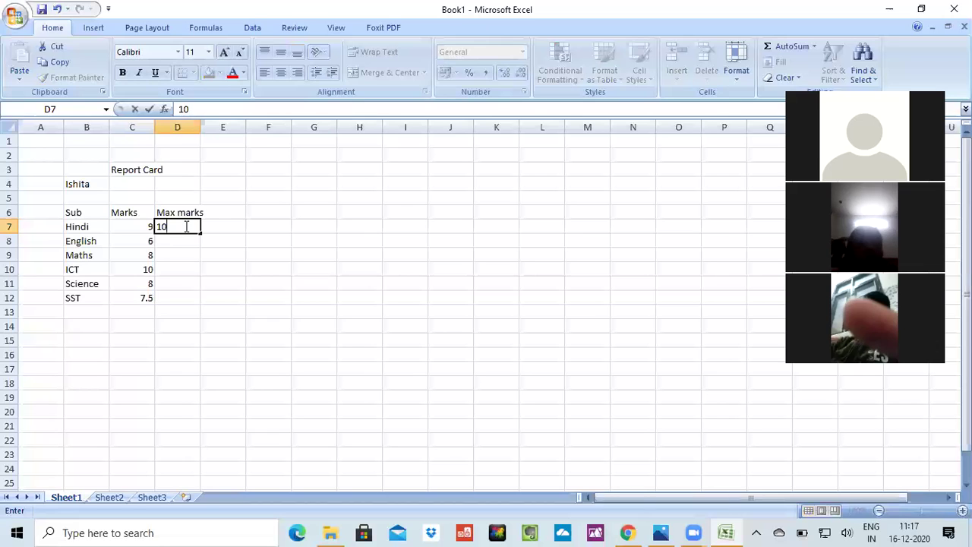
- Commit 10 as Hindi's max marks in D7 and copy that cell
click(185, 226)
key(shift+Left)
key(shift+Left)
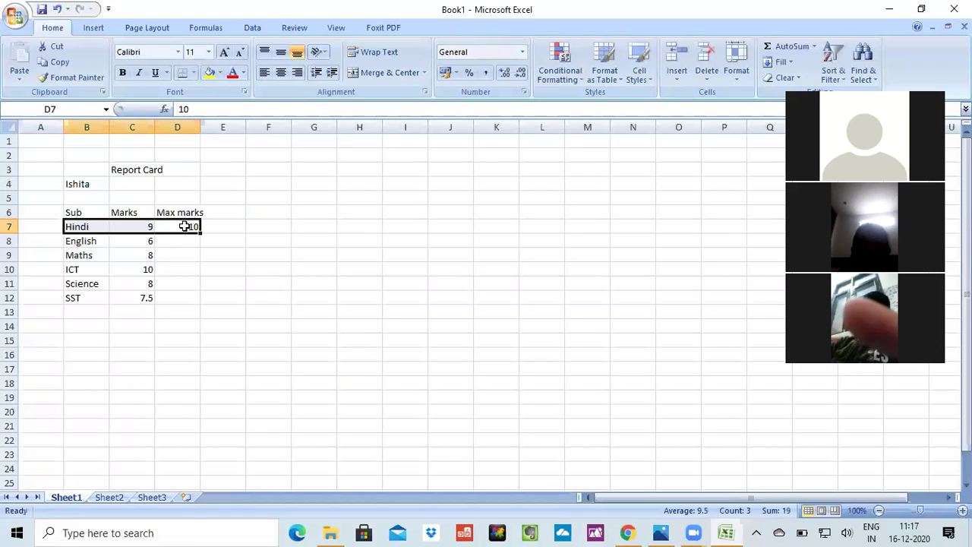
click(232, 257)
click(190, 227)
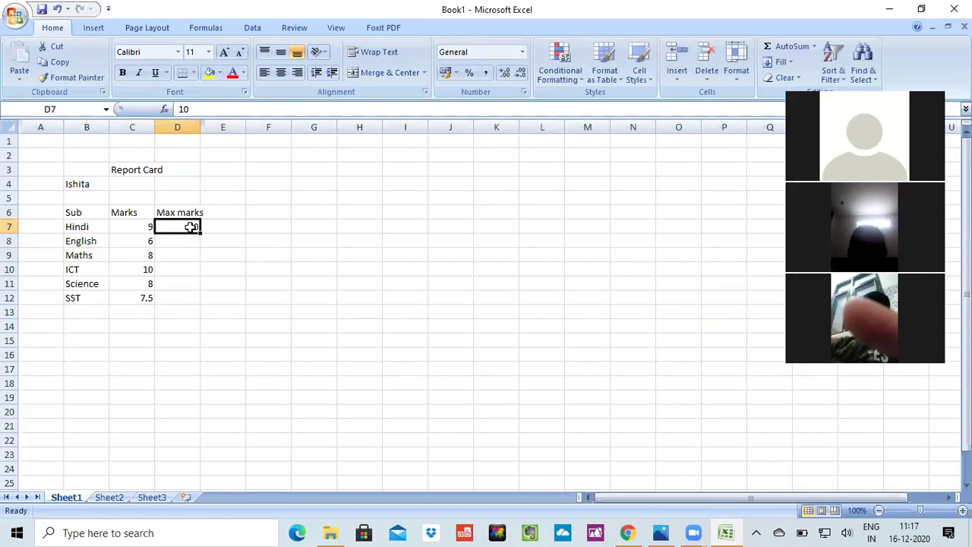
key(ctrl+c)
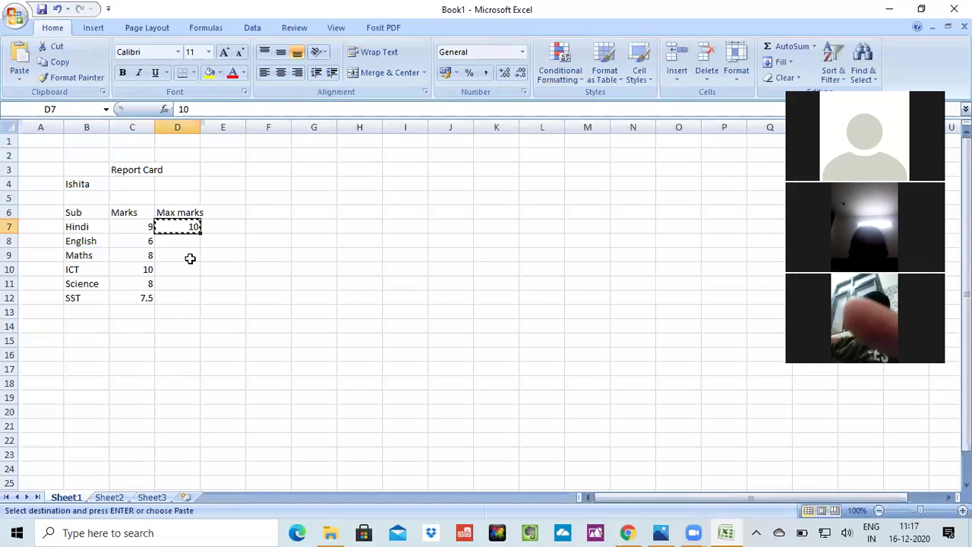
- Paste 10 into D8 through D12 as the remaining subjects' max marks
click(183, 244)
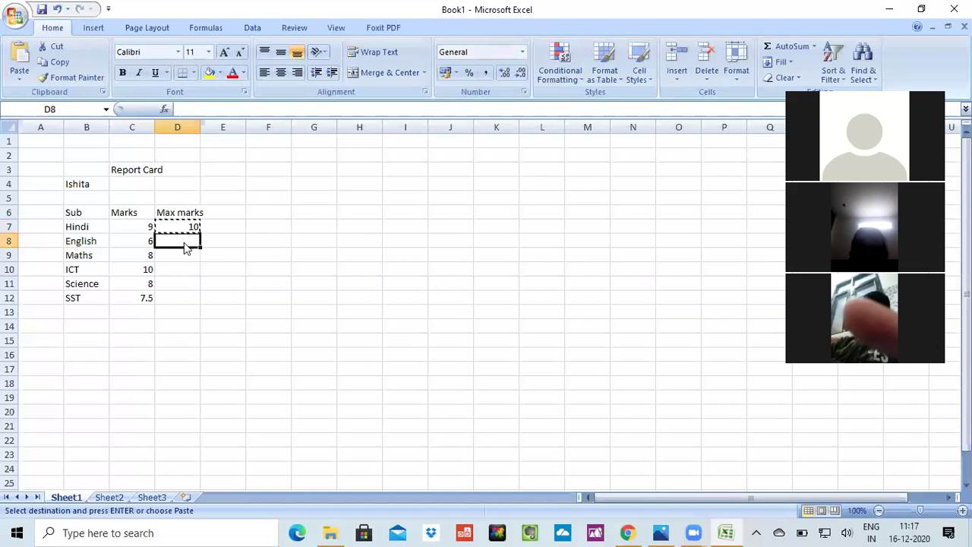
key(ctrl+v)
click(184, 258)
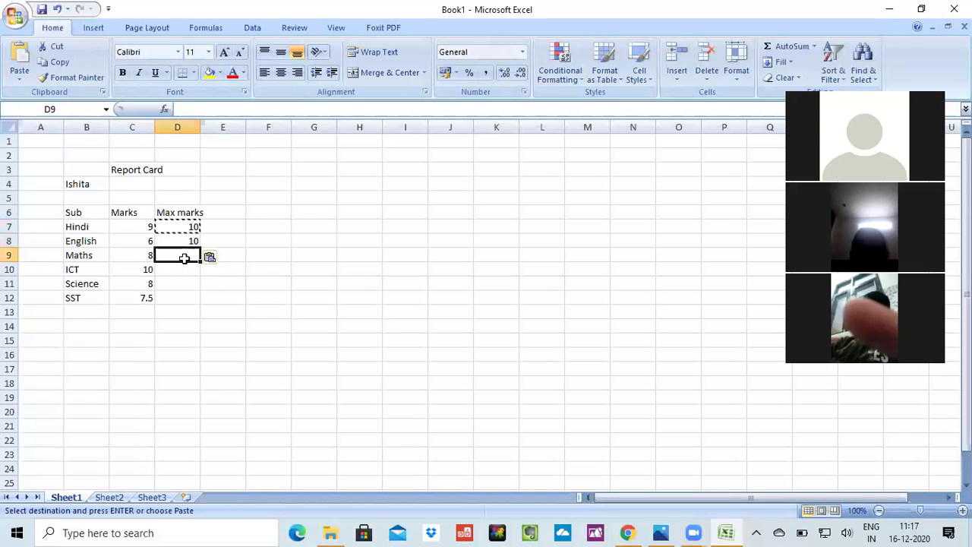
key(ctrl+v)
click(184, 270)
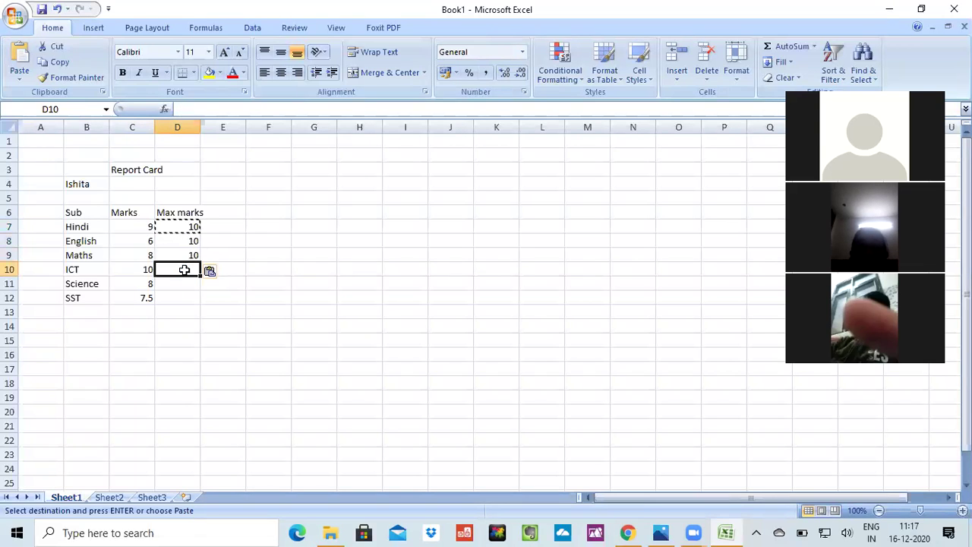
key(ctrl+v)
drag(199, 276, 193, 284)
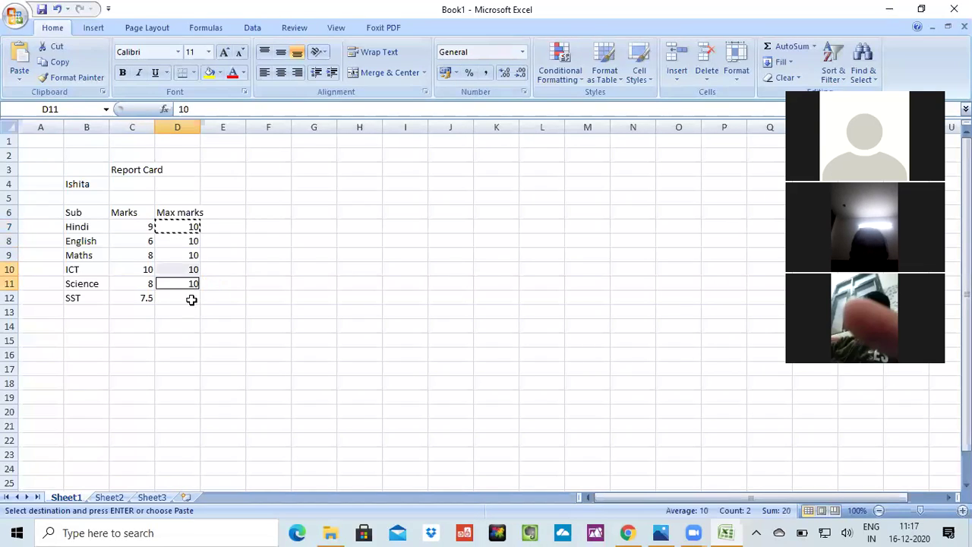
click(192, 300)
key(ctrl+v)
click(250, 255)
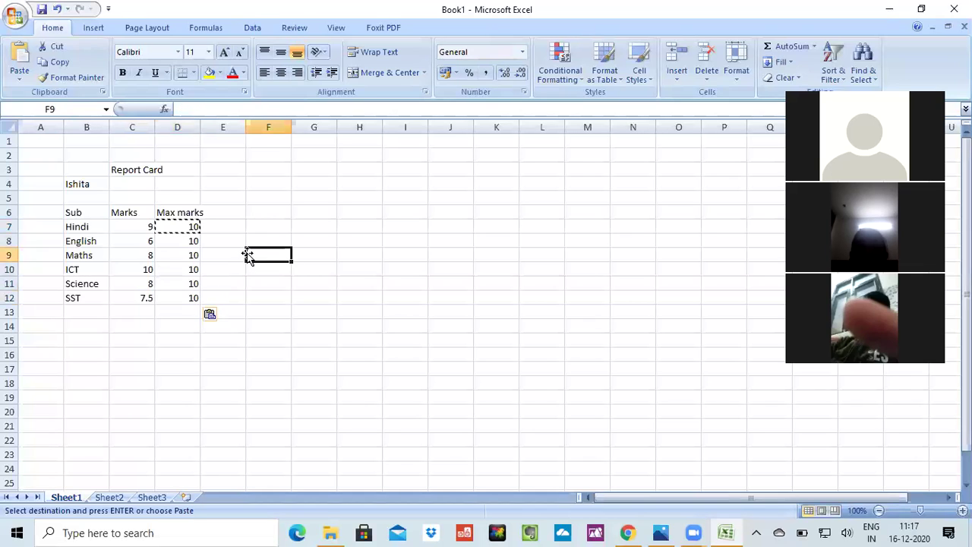
click(393, 283)
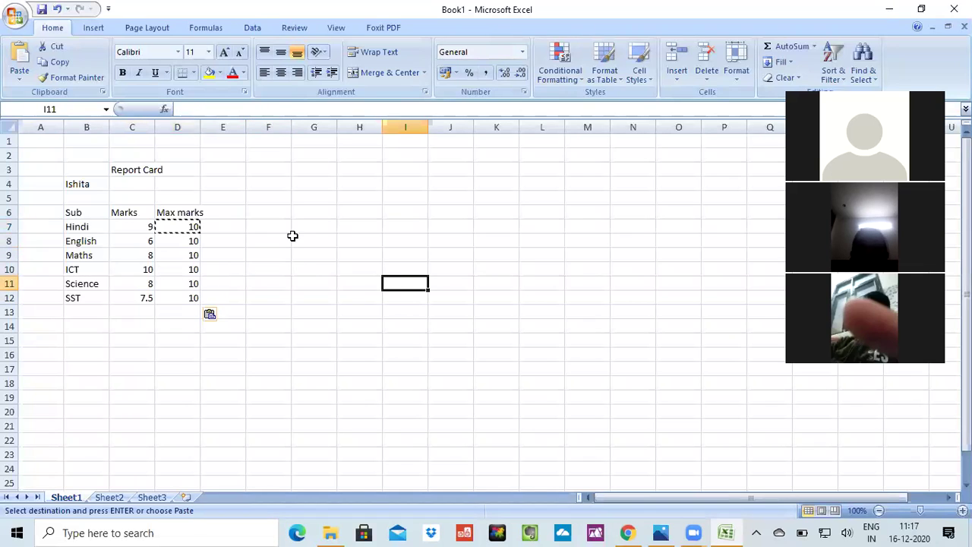
click(550, 309)
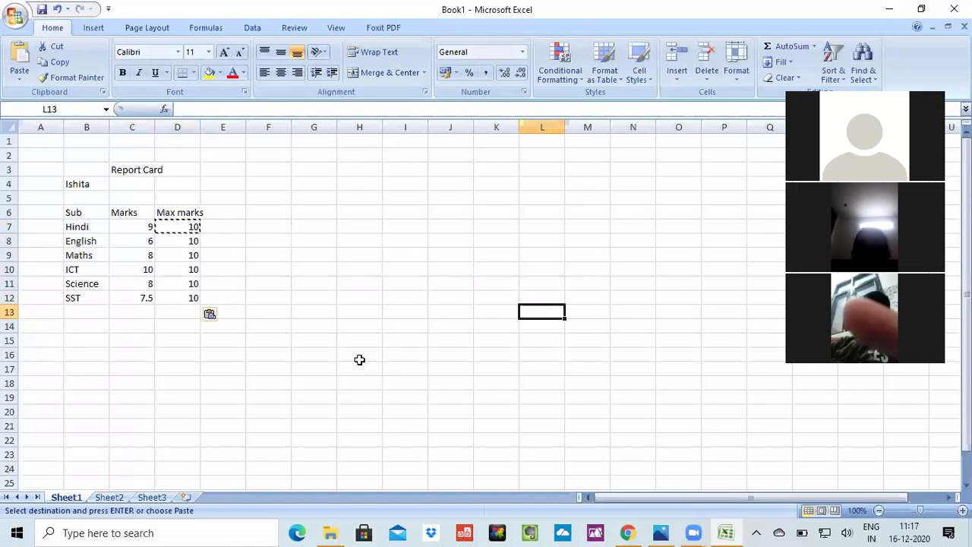
- Save As with the Book1 name replaced by 'Report Card'
click(16, 17)
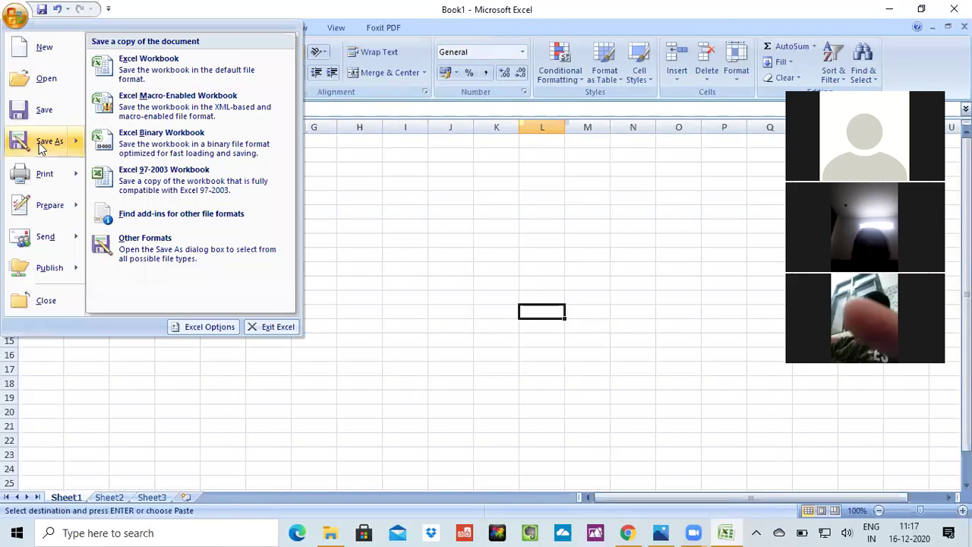
click(41, 144)
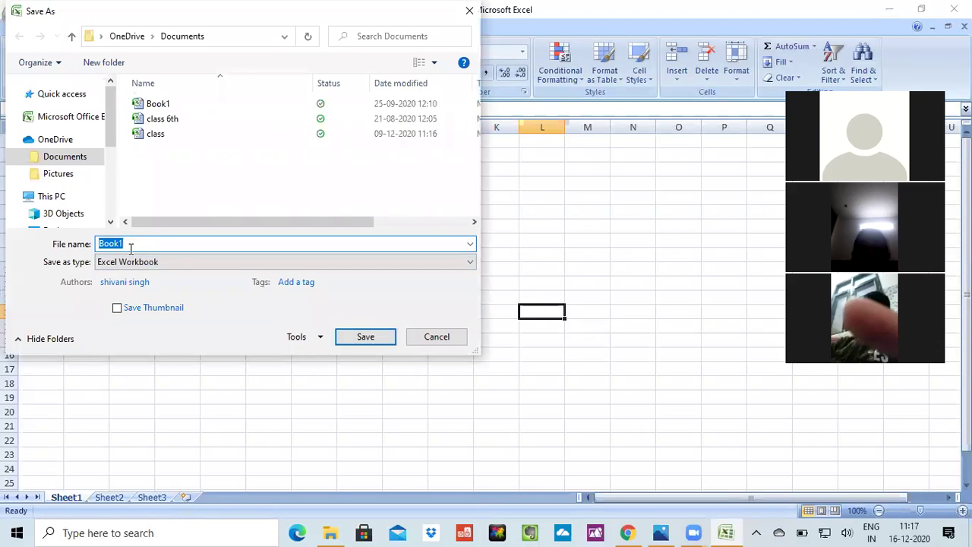
key(BackSpace)
text(Re)
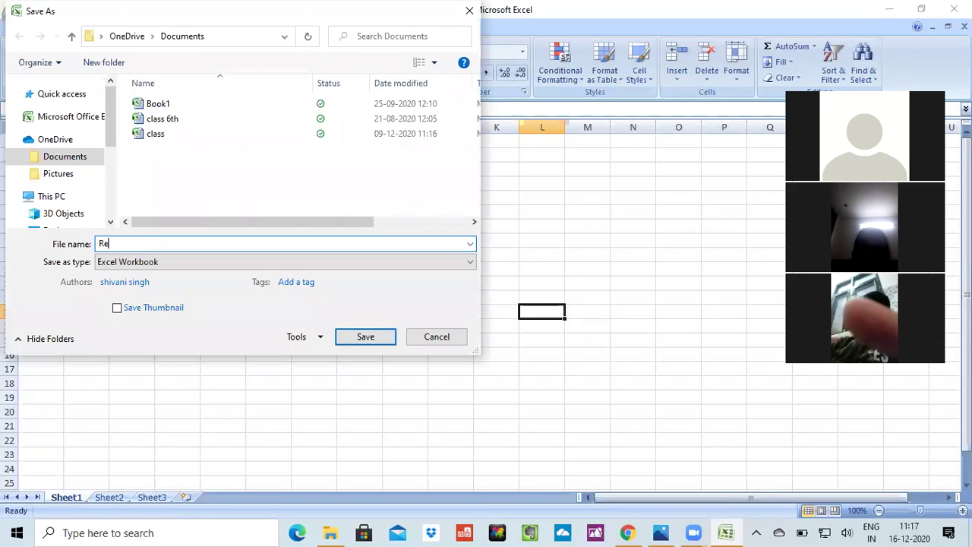
text(port Card)
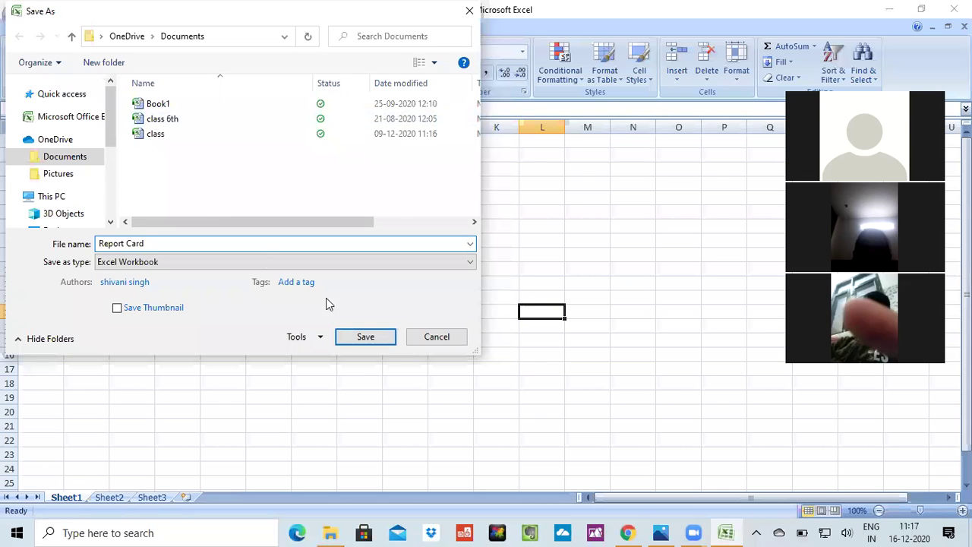
click(366, 339)
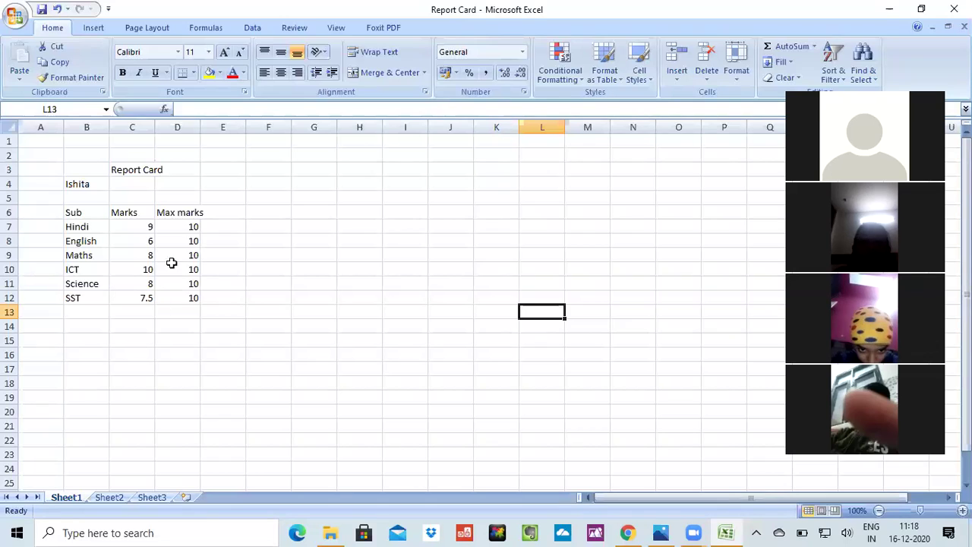
- Start a formula in C13 referencing C7, then clear the attempt
click(131, 313)
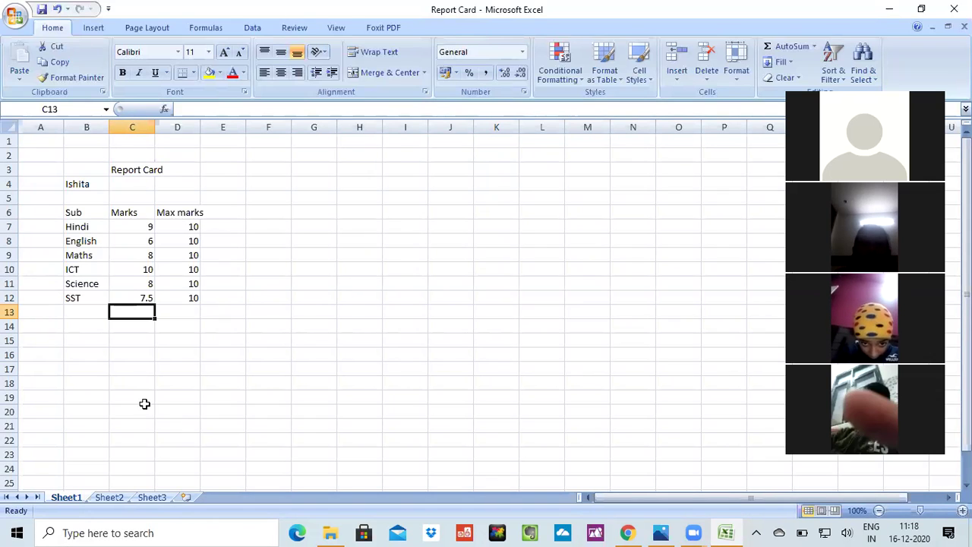
click(184, 111)
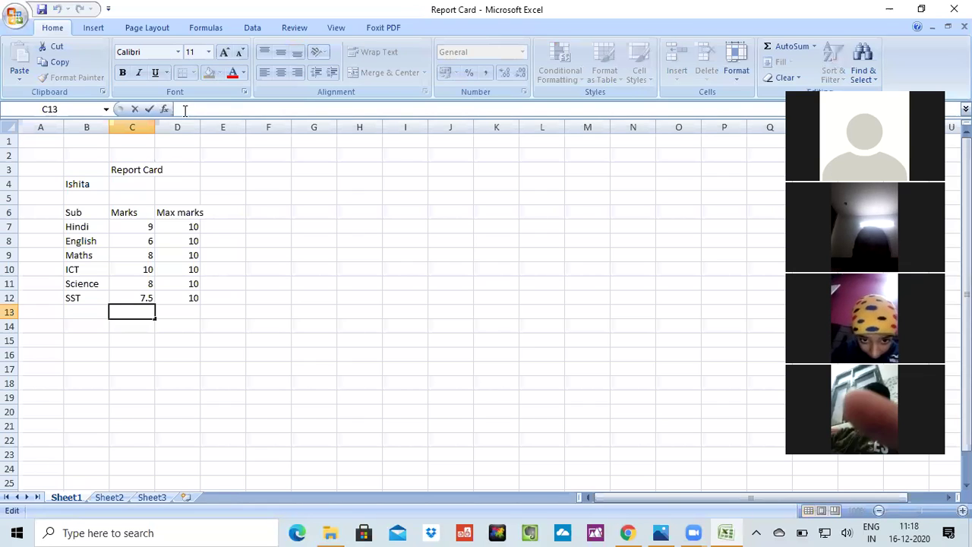
text(=)
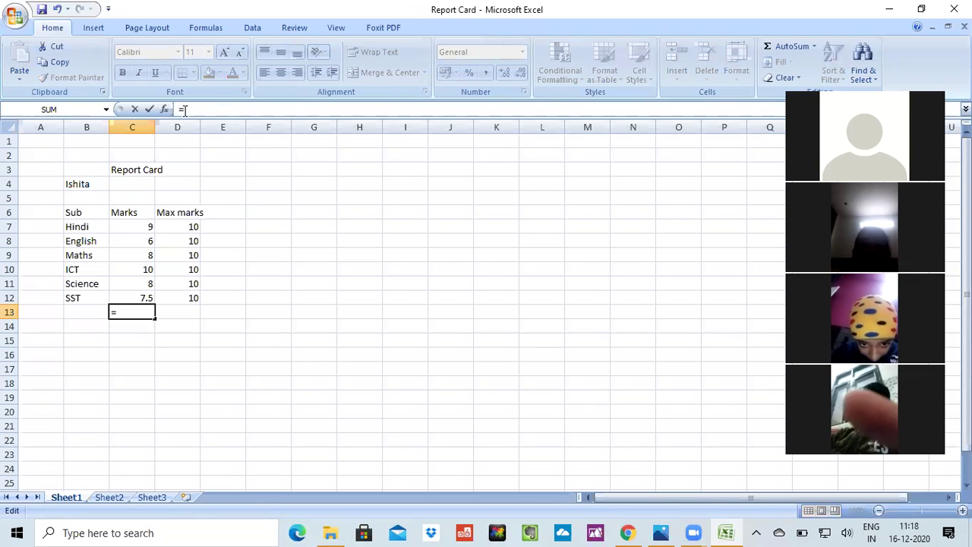
click(146, 226)
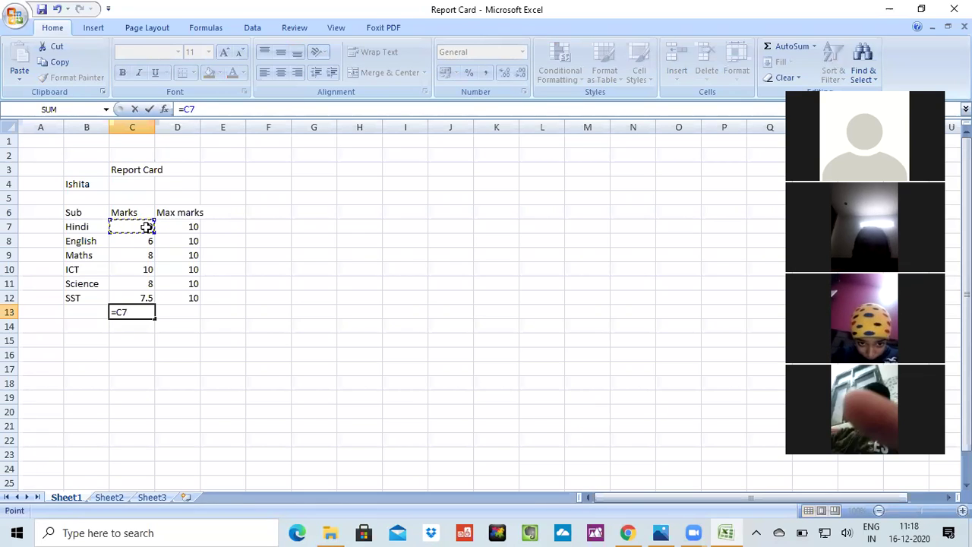
key(F9)
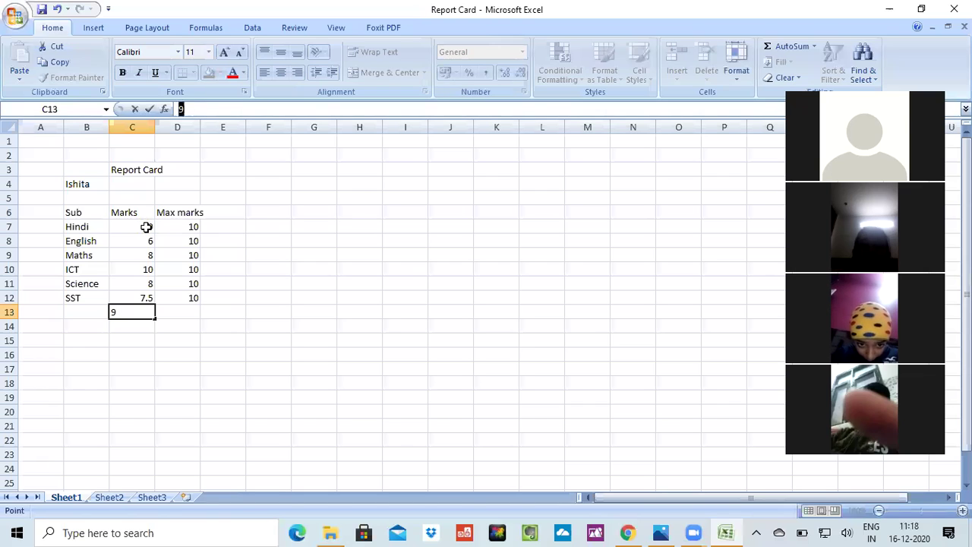
key(BackSpace)
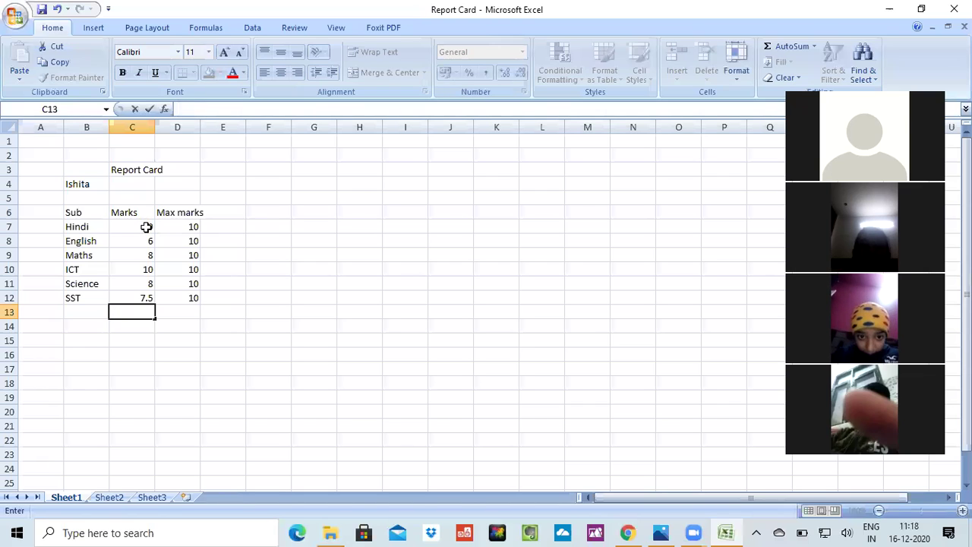
- Enter =C7+C8+C9+C10+C11+C12 in C13 to total the marks as 48.5
text(=)
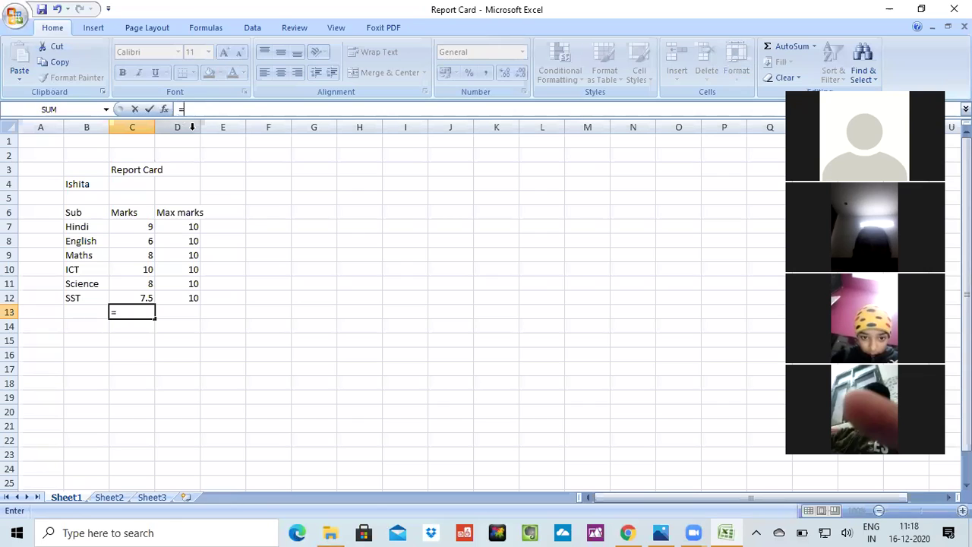
click(142, 226)
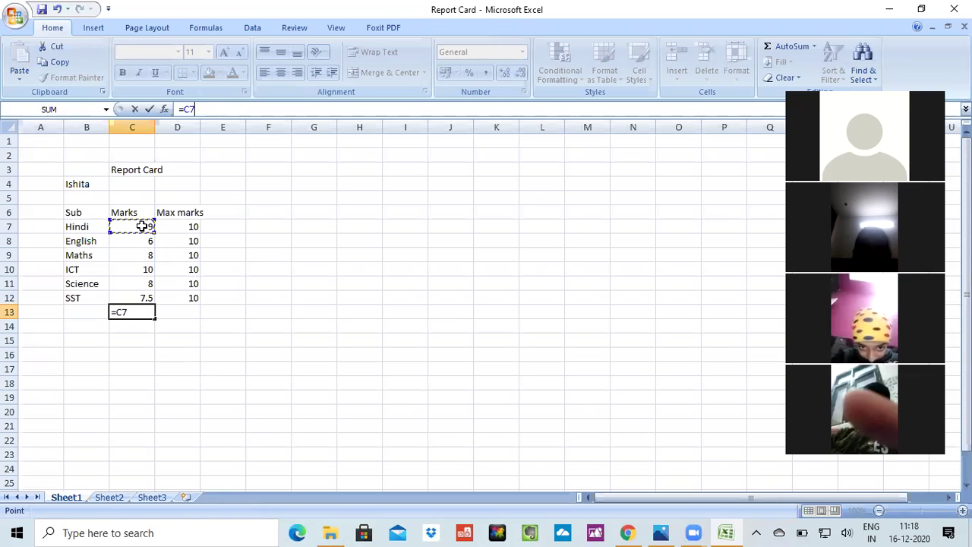
text(+)
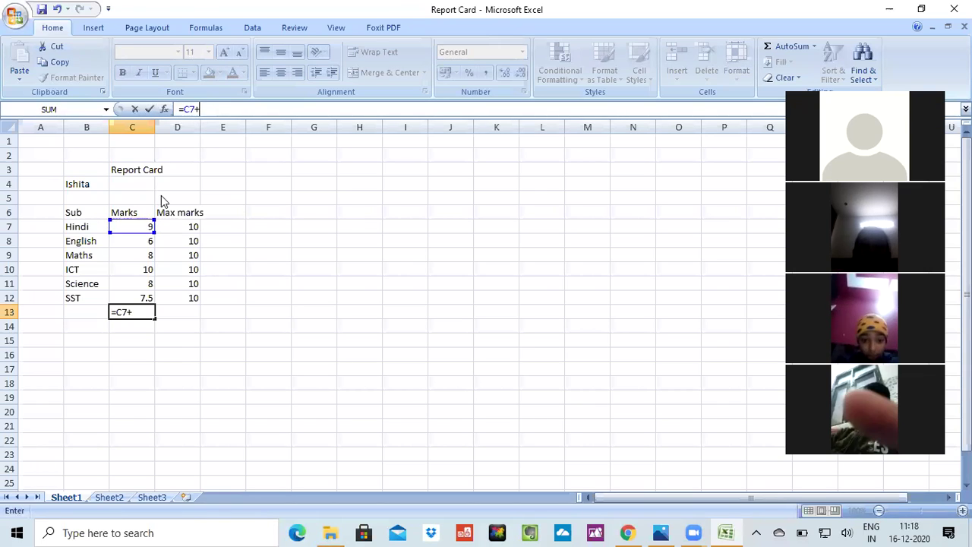
click(136, 243)
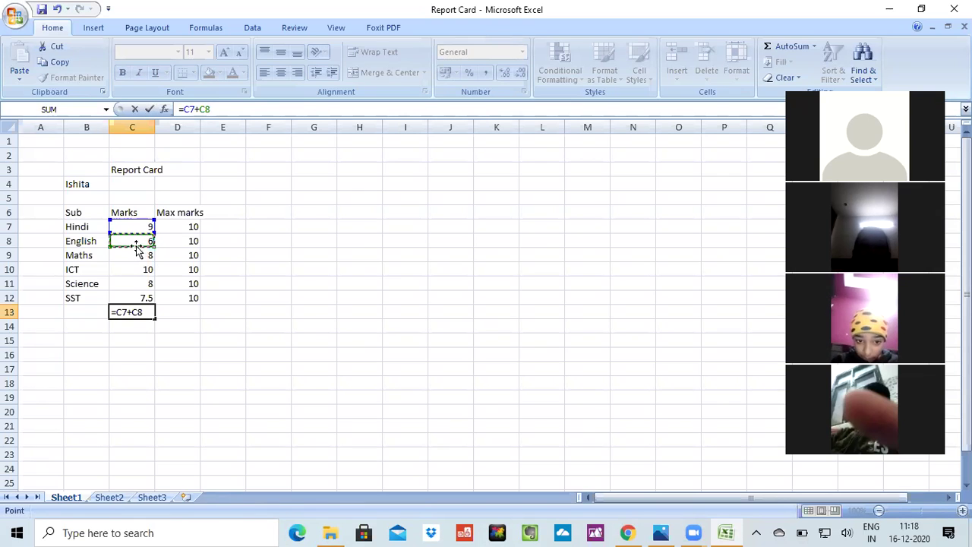
text(+)
click(139, 260)
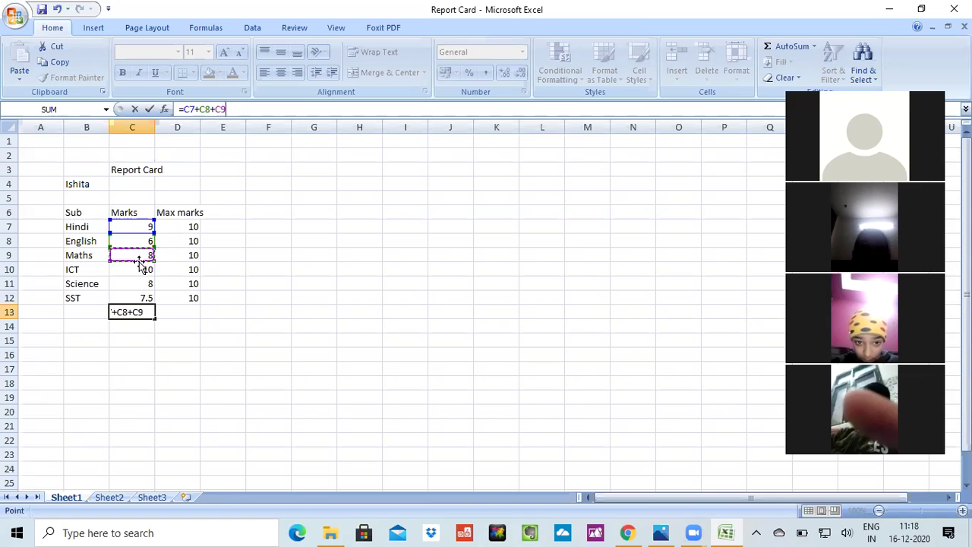
text(+)
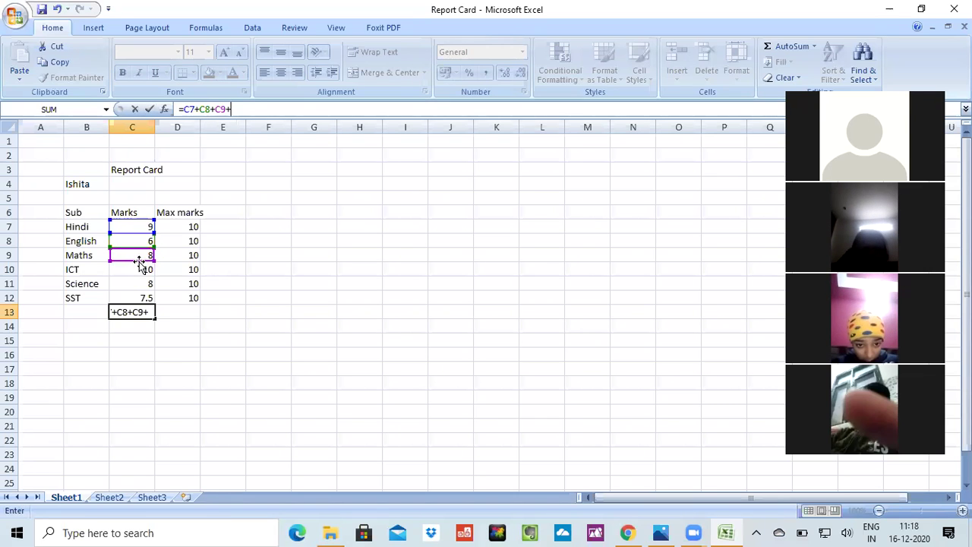
click(146, 273)
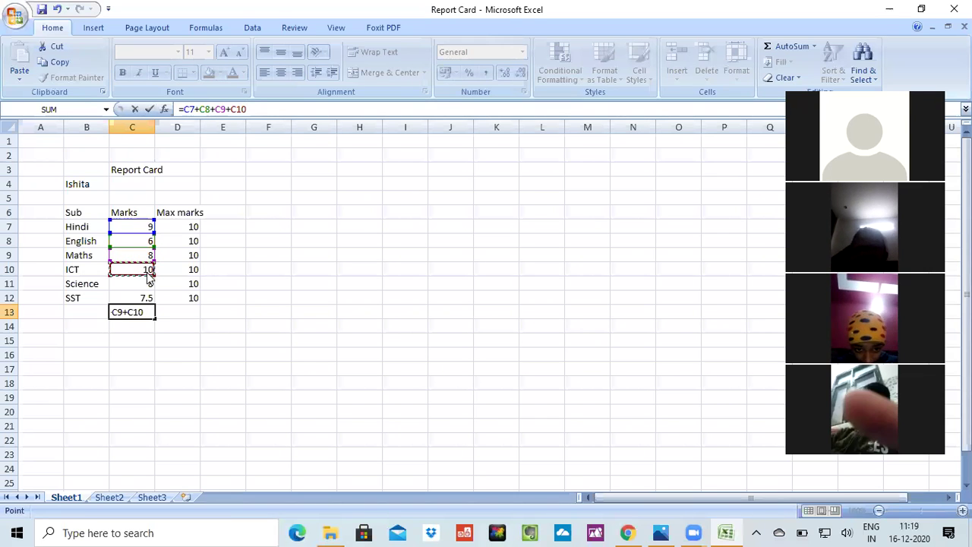
text(+)
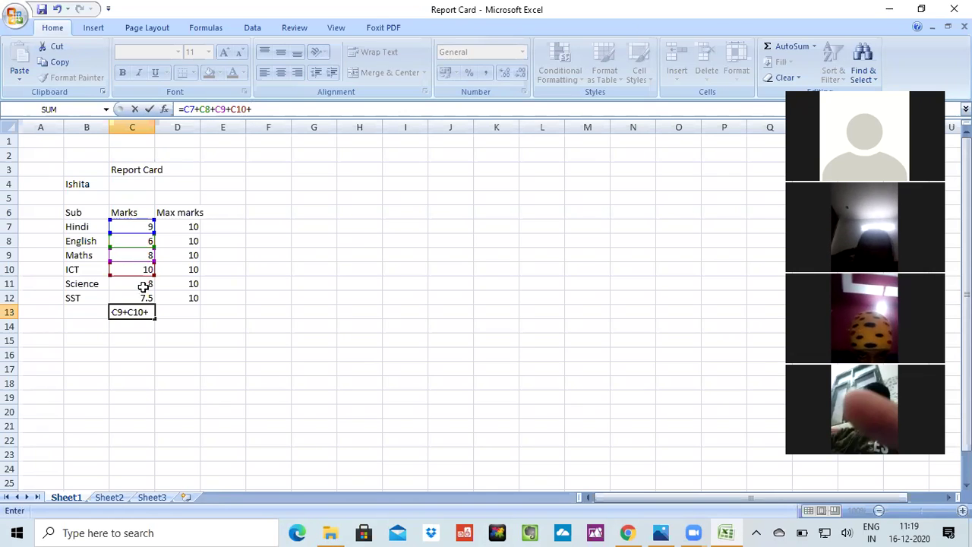
click(143, 286)
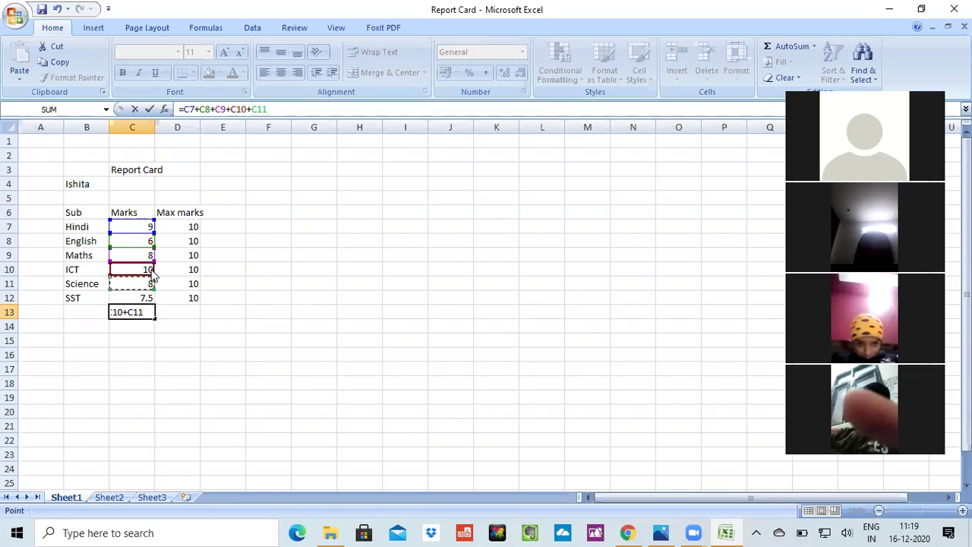
text(+)
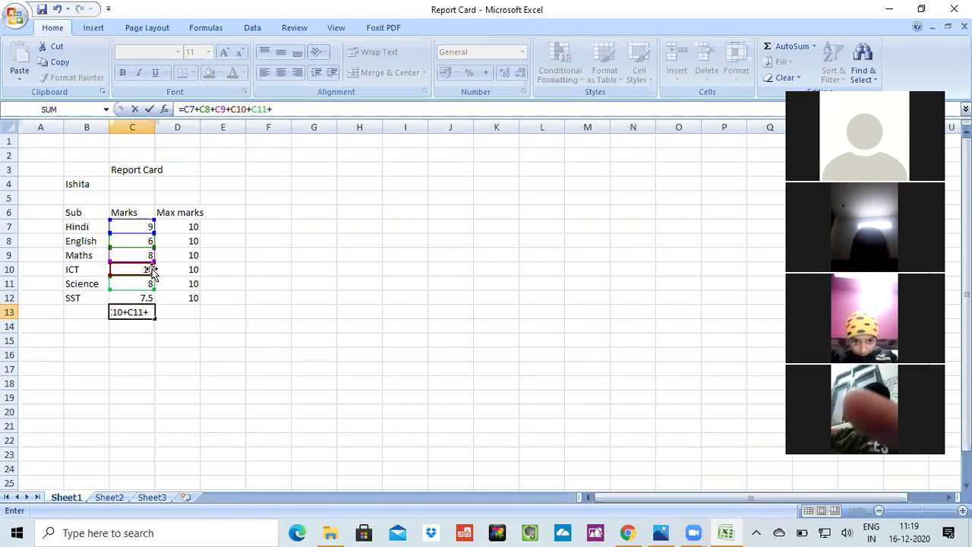
click(141, 301)
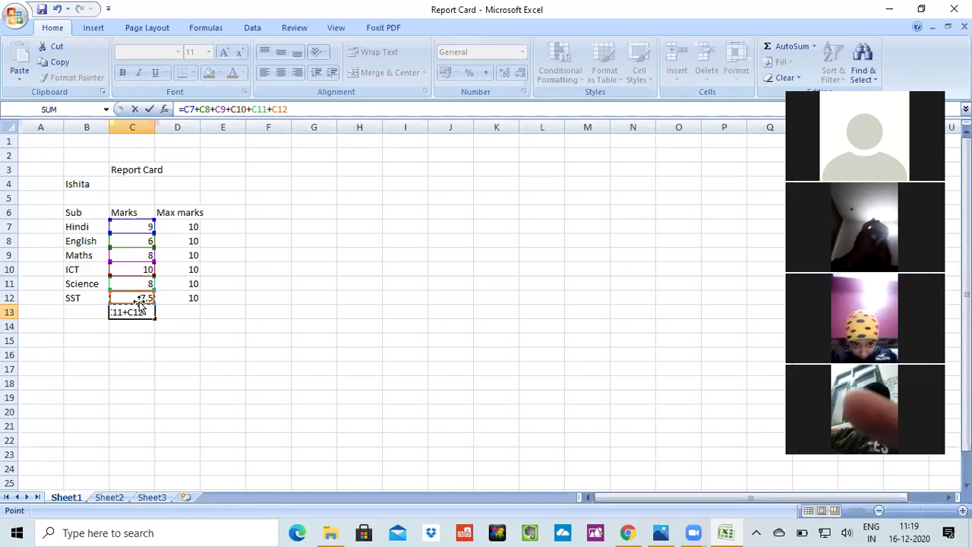
key(Return)
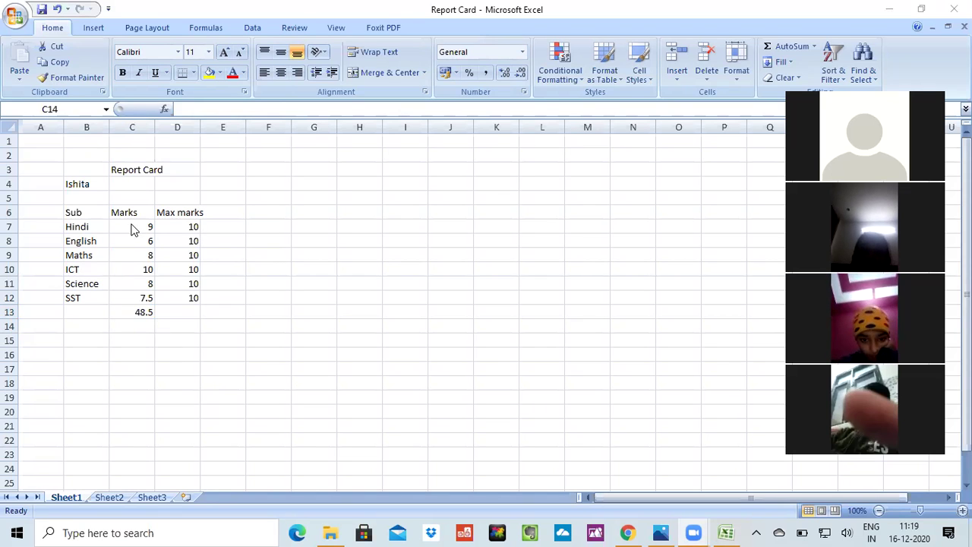
- Begin a formula in C14 referencing the range C7:C13
click(188, 106)
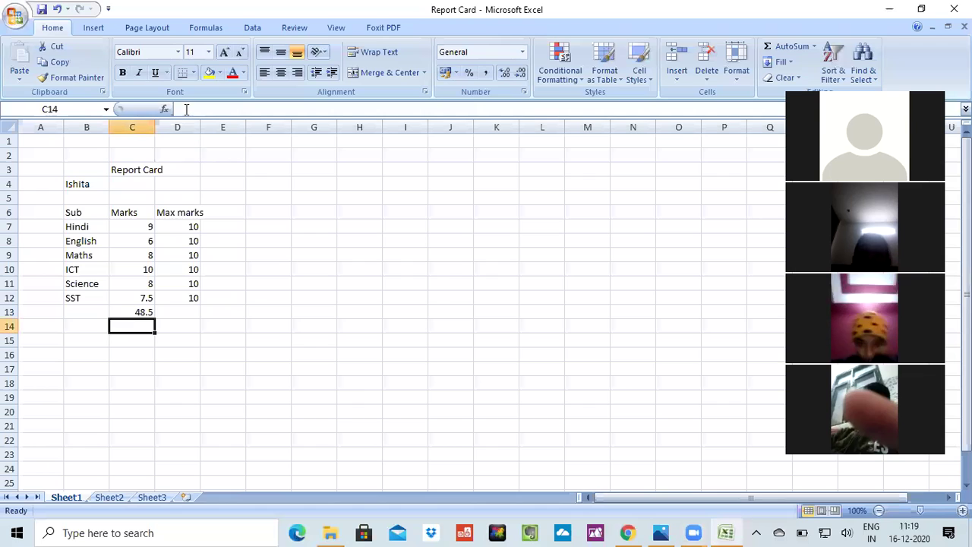
click(186, 109)
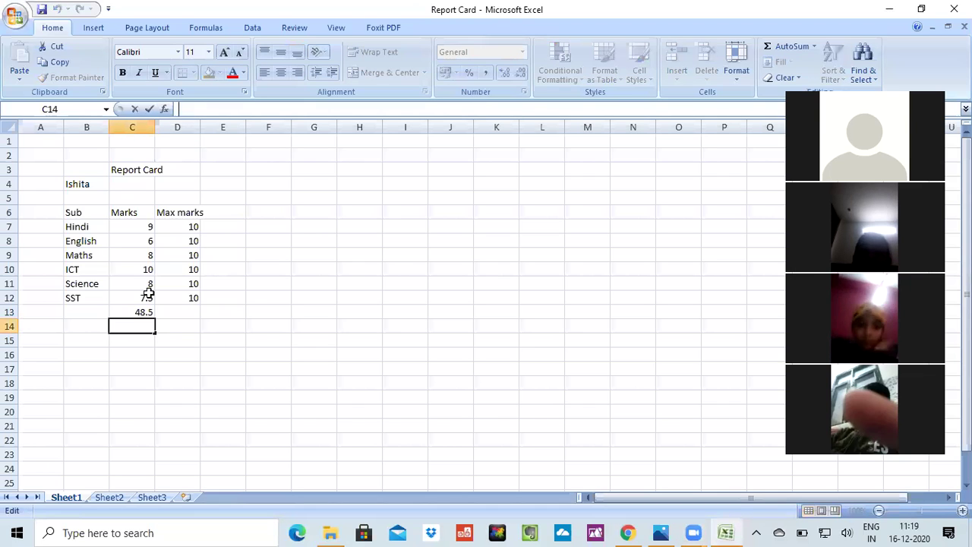
text(+)
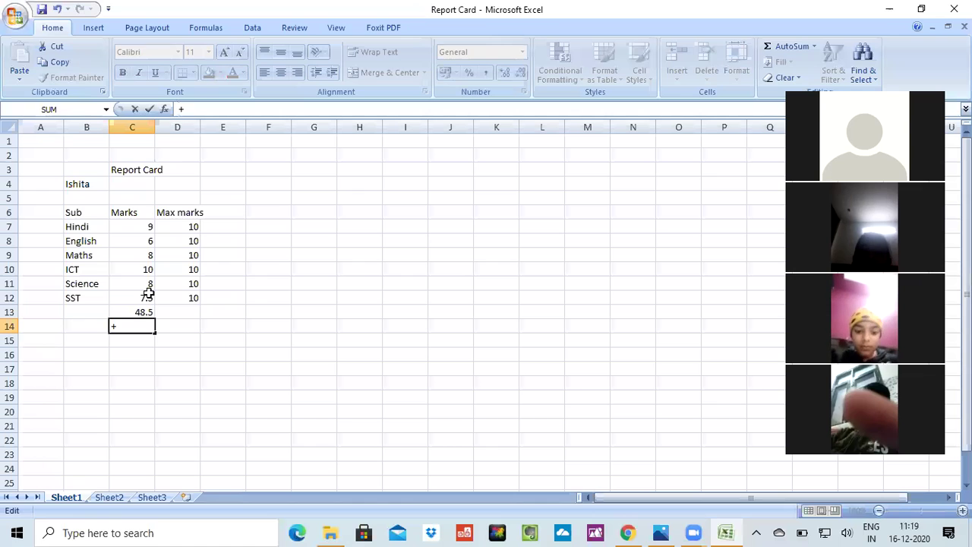
key(BackSpace)
text(=)
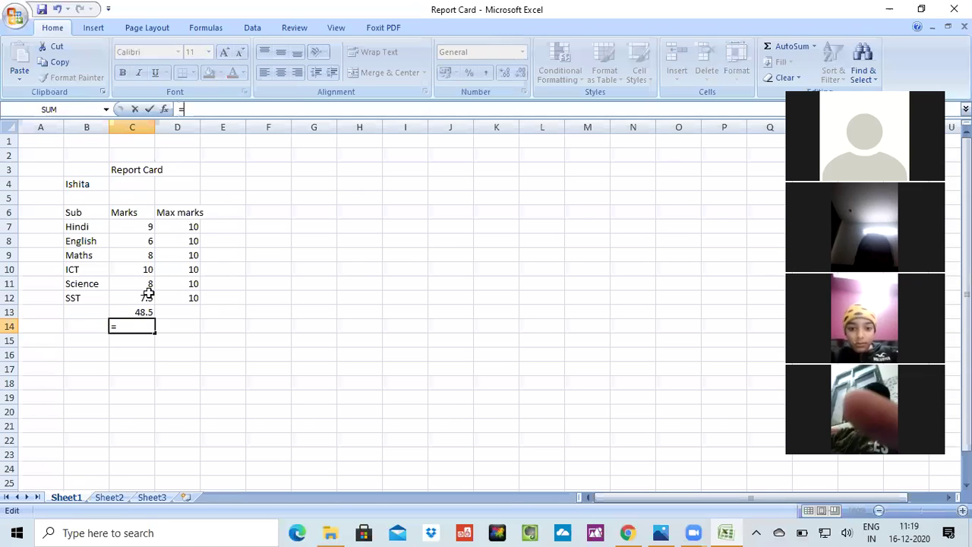
click(139, 228)
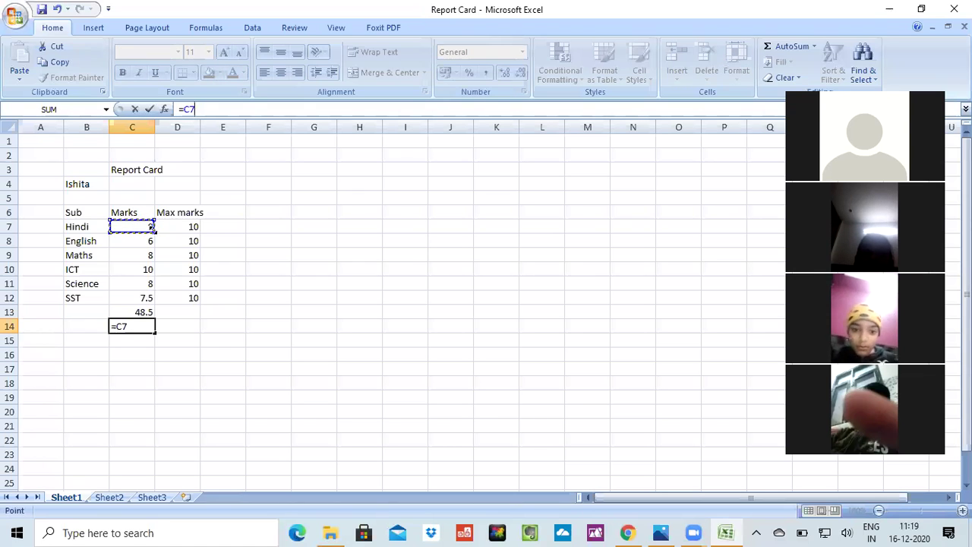
drag(151, 226, 160, 313)
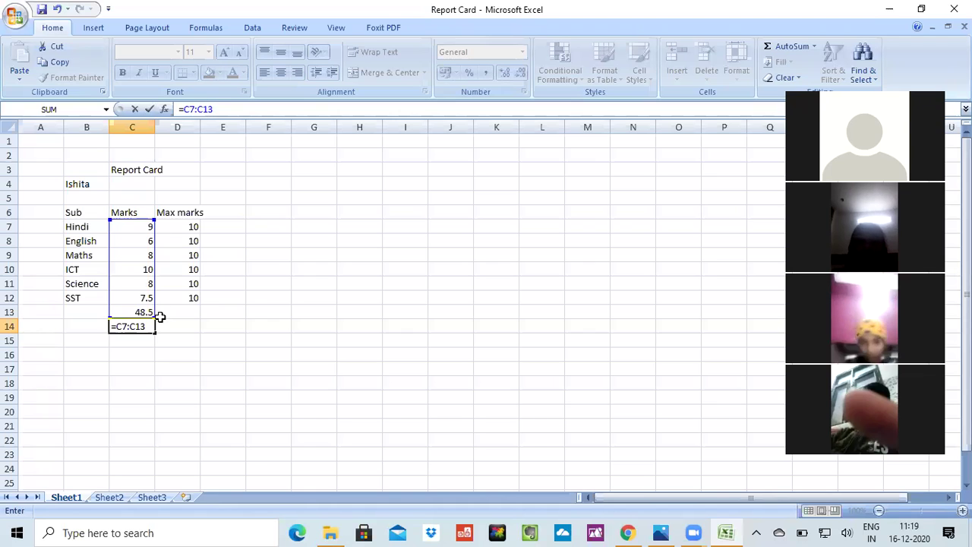
- Edit the C14 formula to =A(C7:C13), enter it, and reopen the cell showing #NAME?
click(183, 109)
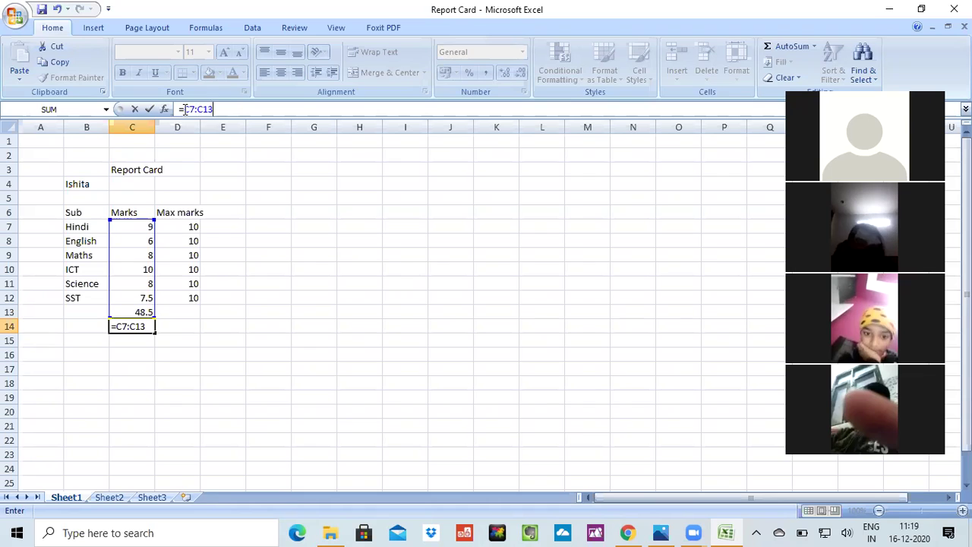
text(()
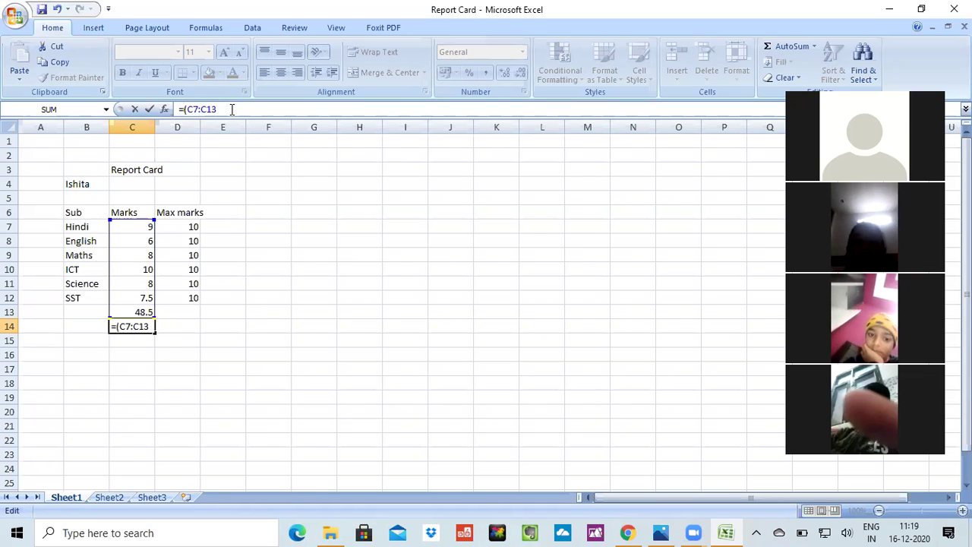
text(Add)
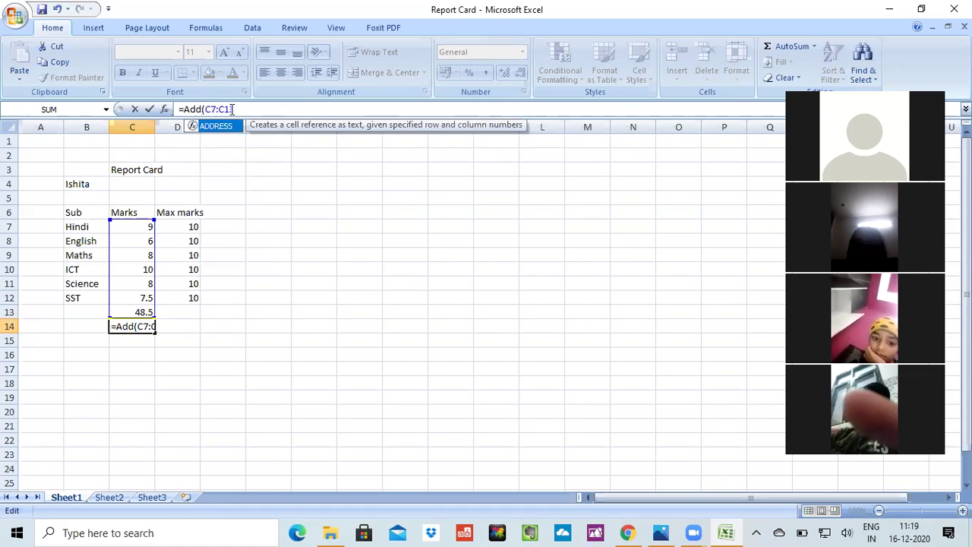
key(BackSpace)
key(BackSpace)
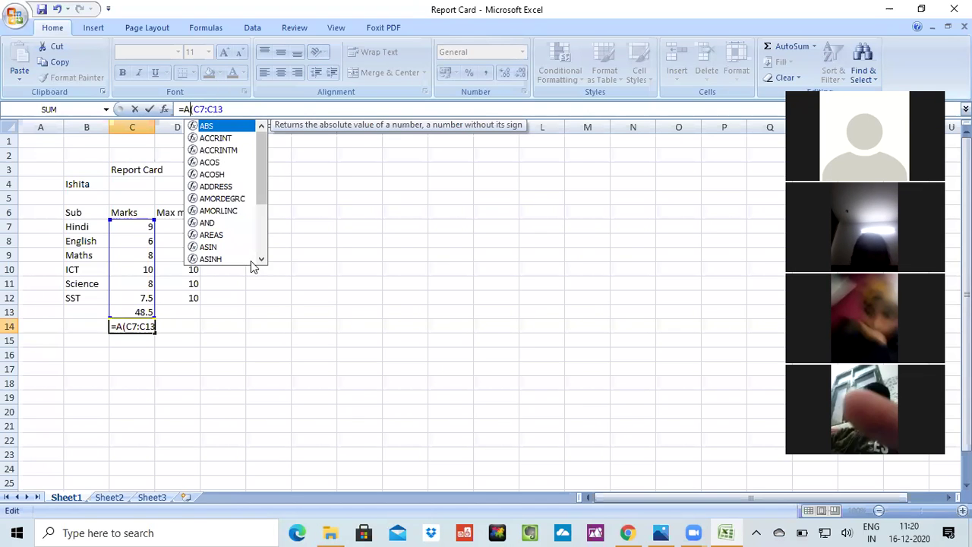
click(332, 145)
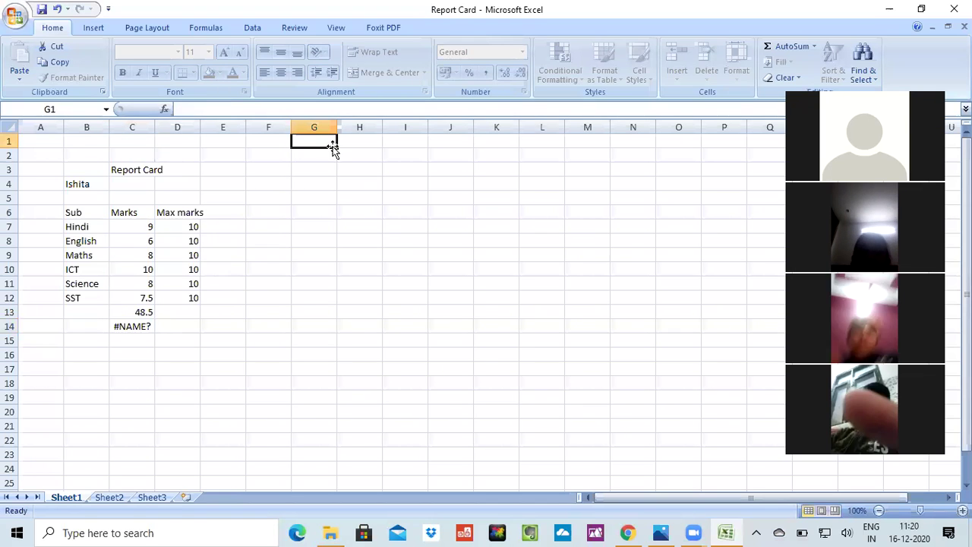
click(131, 326)
double_click(130, 325)
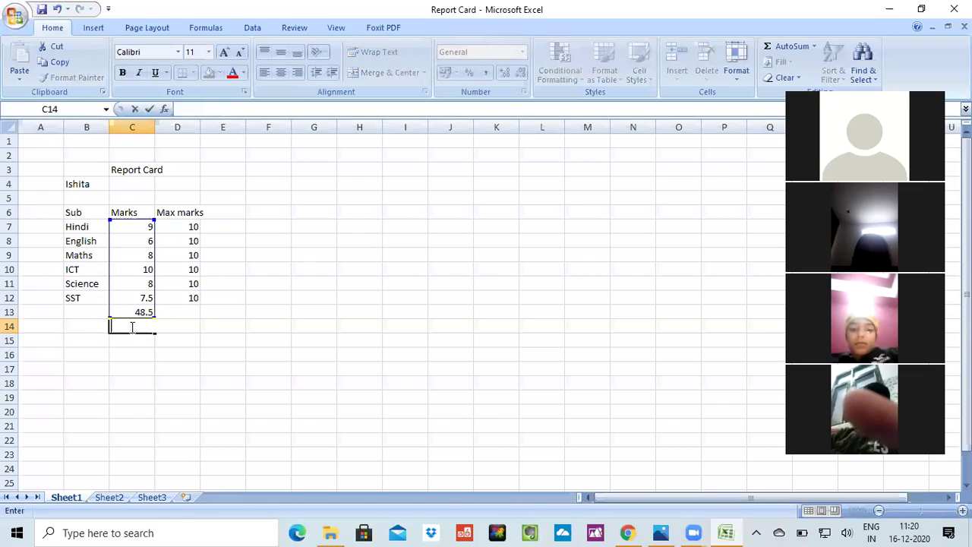
- Clear C14, then AutoSum D7:D12 into D13 with Alt+= to get 60
click(237, 336)
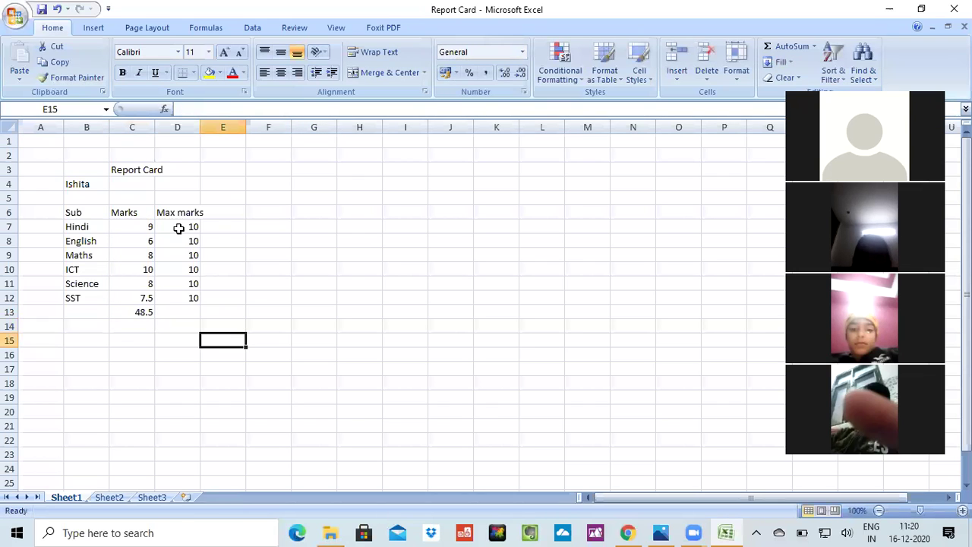
click(190, 313)
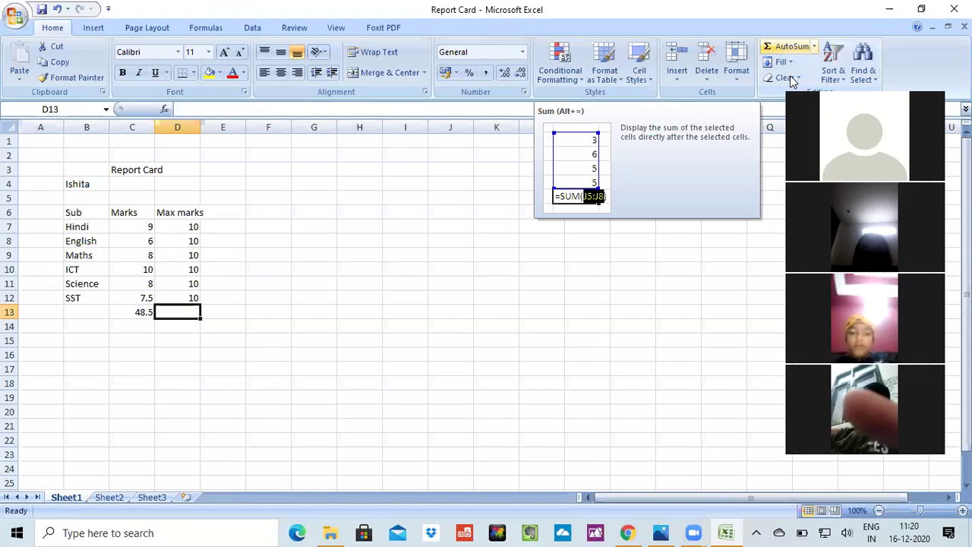
key(alt+=)
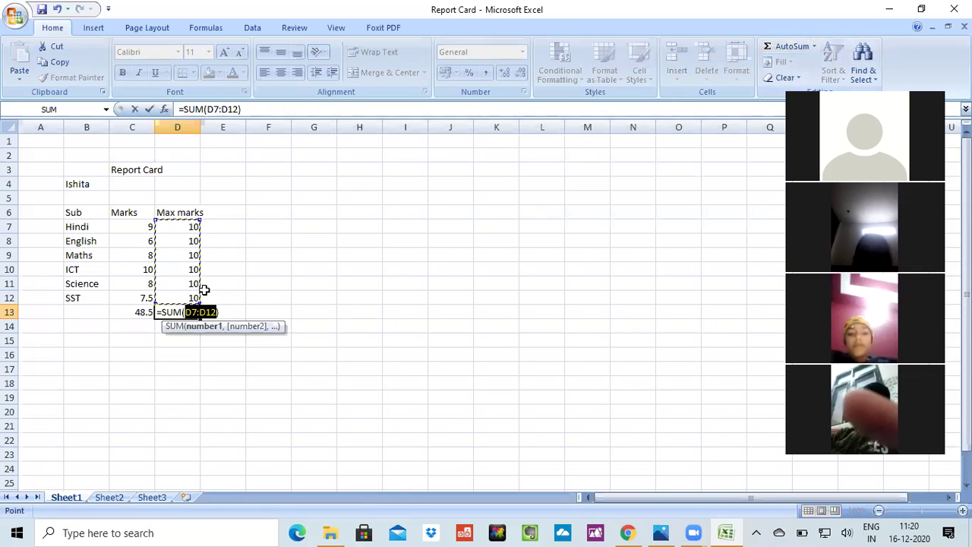
key(Return)
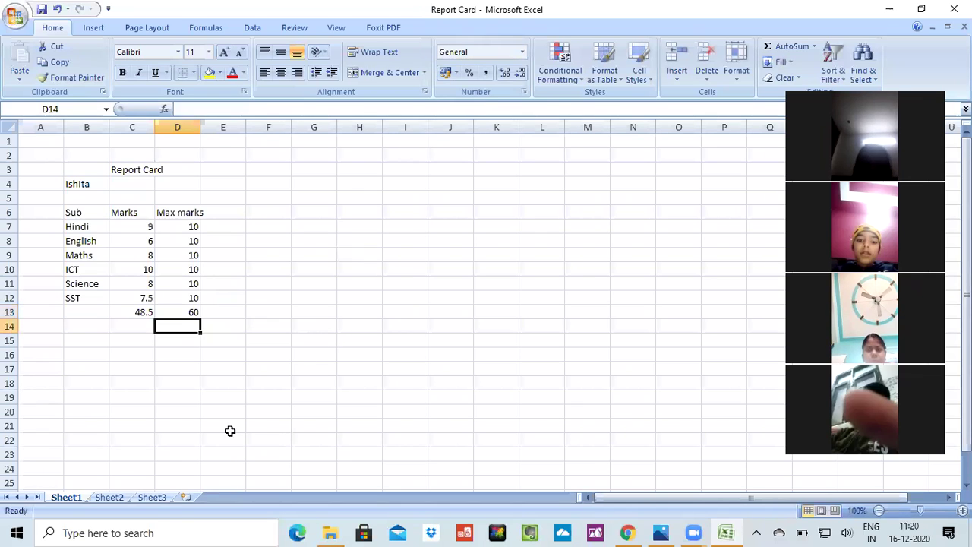
- View Sheet2 and Sheet3, then insert the new worksheet Sheet4 after Sheet3
click(109, 497)
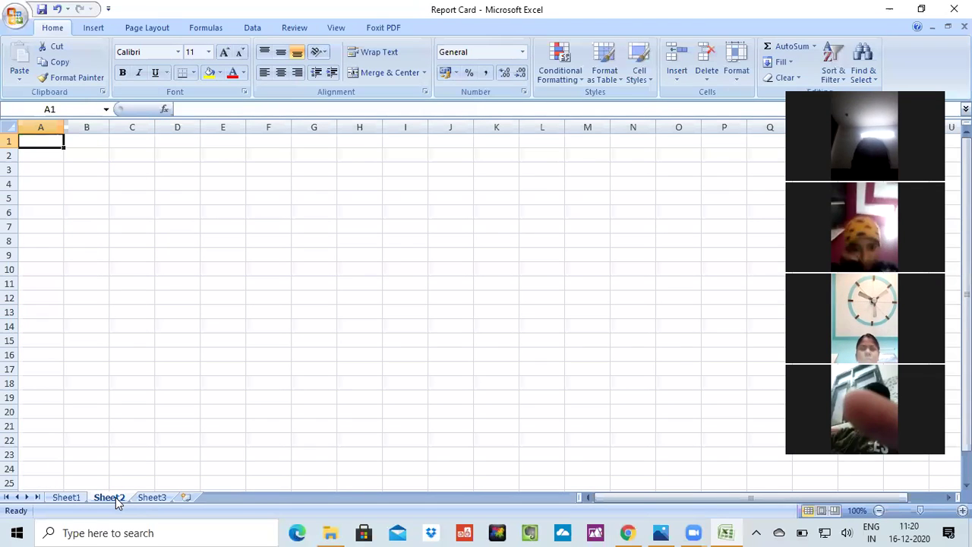
click(153, 497)
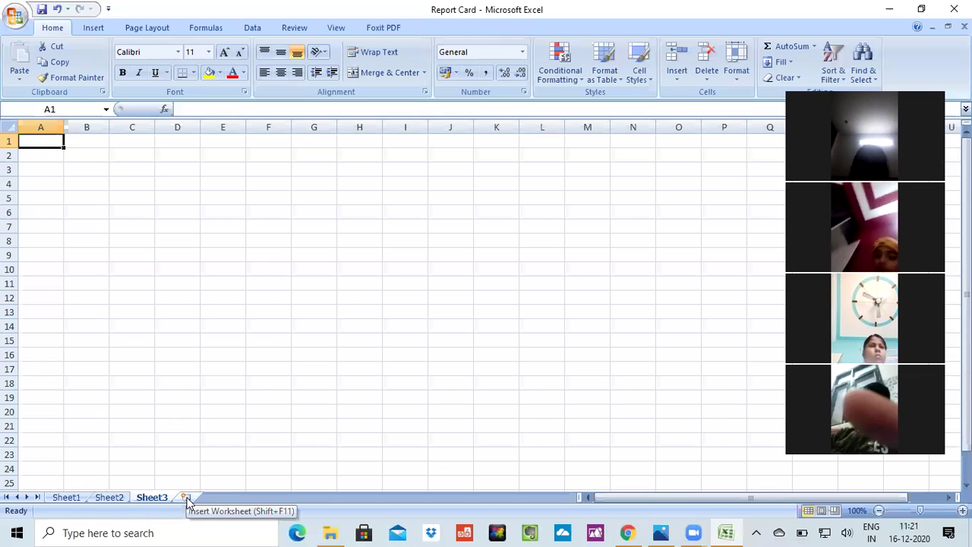
click(187, 499)
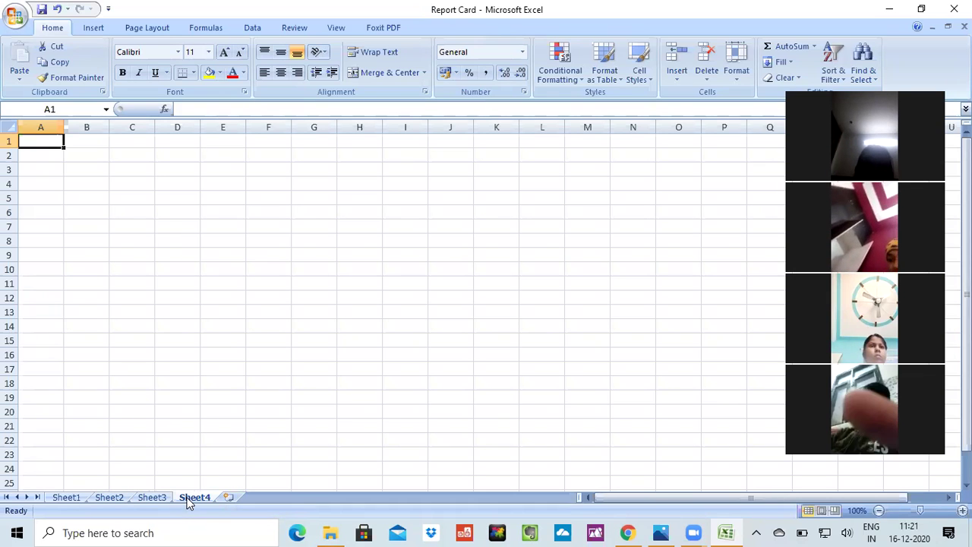